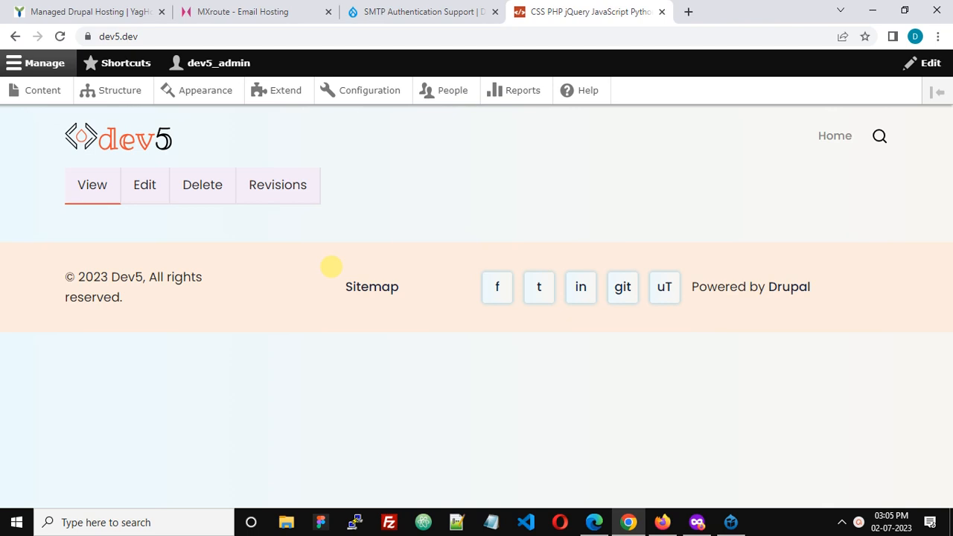
Compare the YagHost managed Drupal hosting plans with the MXroute email hosting plans, highlighting the Dr-Lite plan's price
click(101, 12)
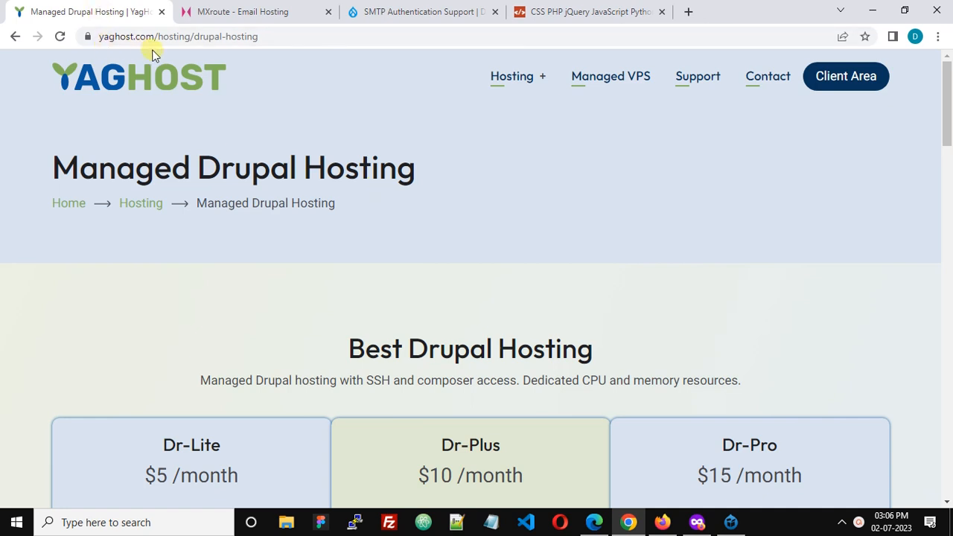
click(252, 11)
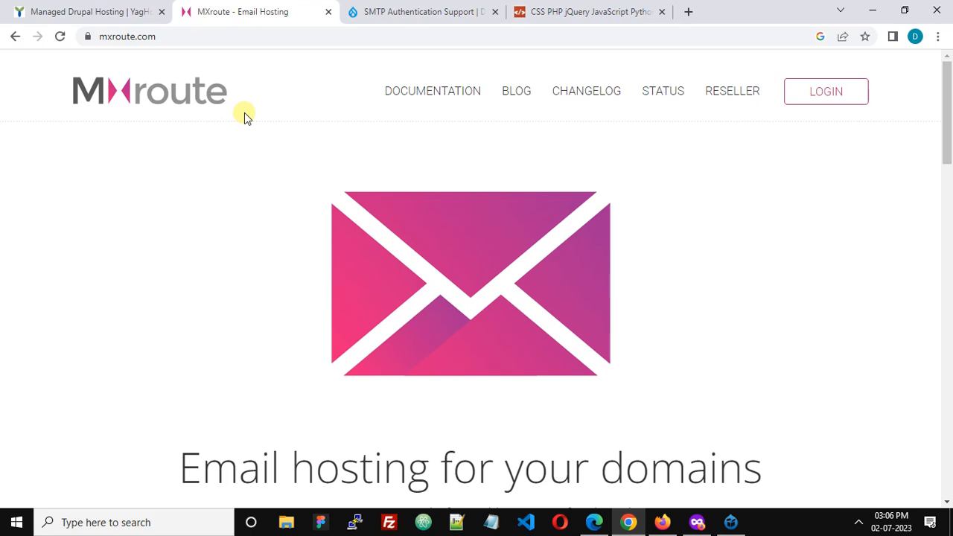
scroll(244, 113, down, 15)
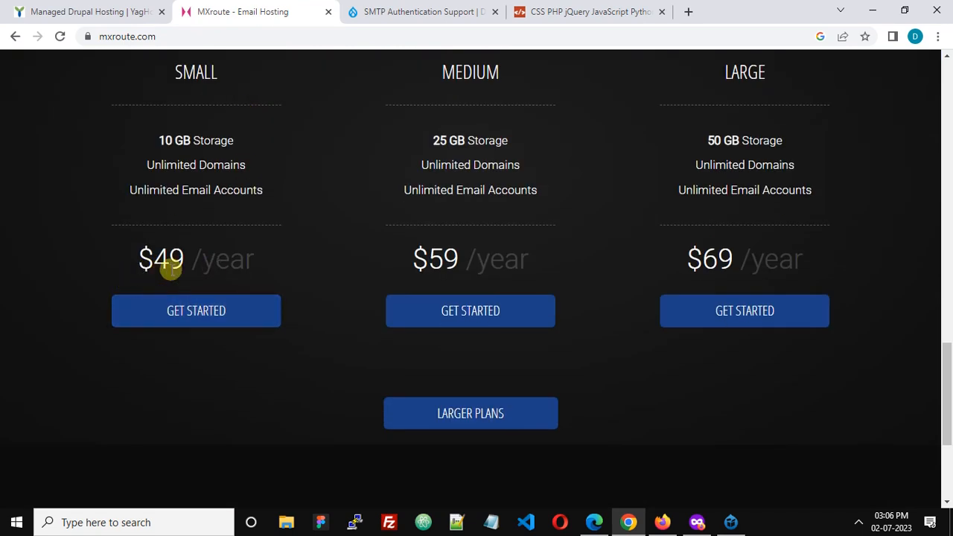
click(130, 6)
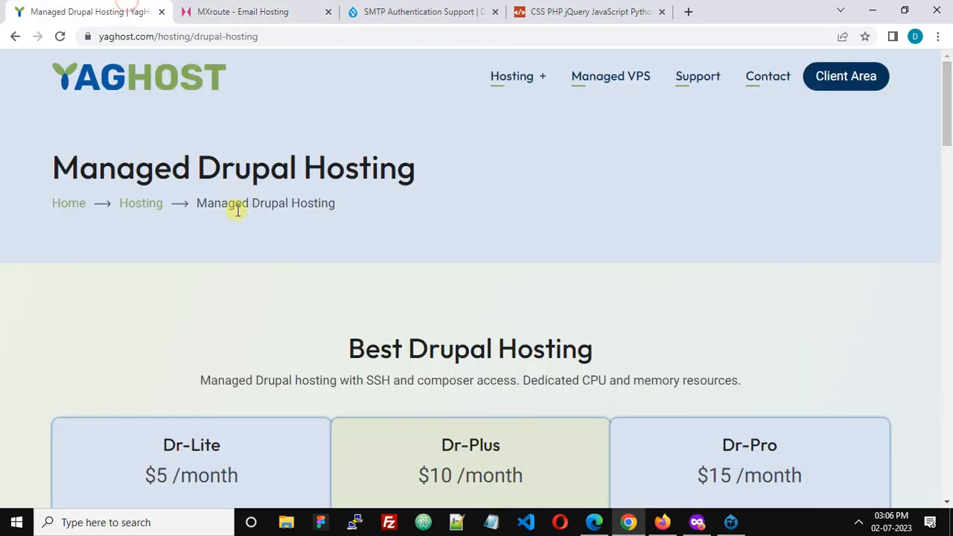
scroll(236, 215, down, 2)
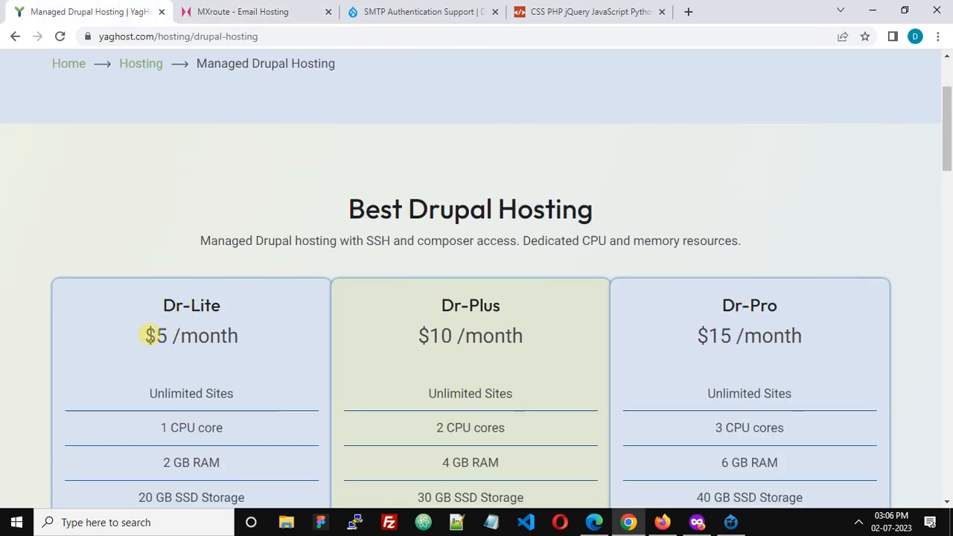
drag(145, 336, 117, 340)
click(231, 338)
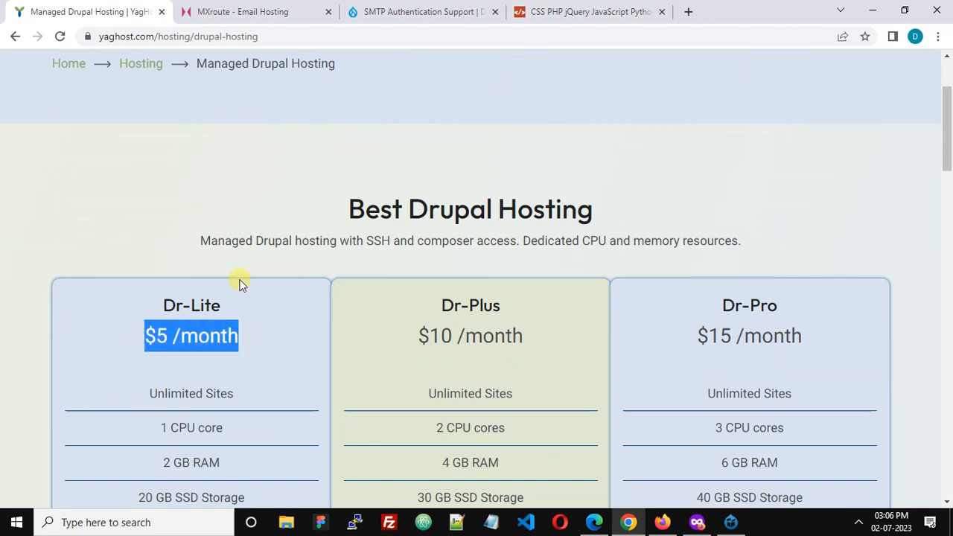
Revisit the dev5.dev site and MXroute plans, and view the SMTP Authentication Support project page on drupal.org
click(557, 17)
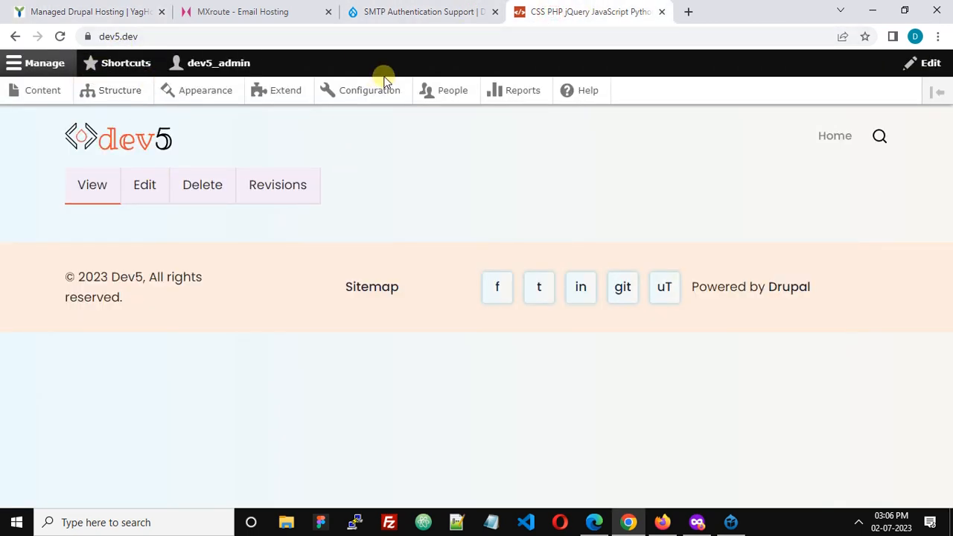
click(265, 12)
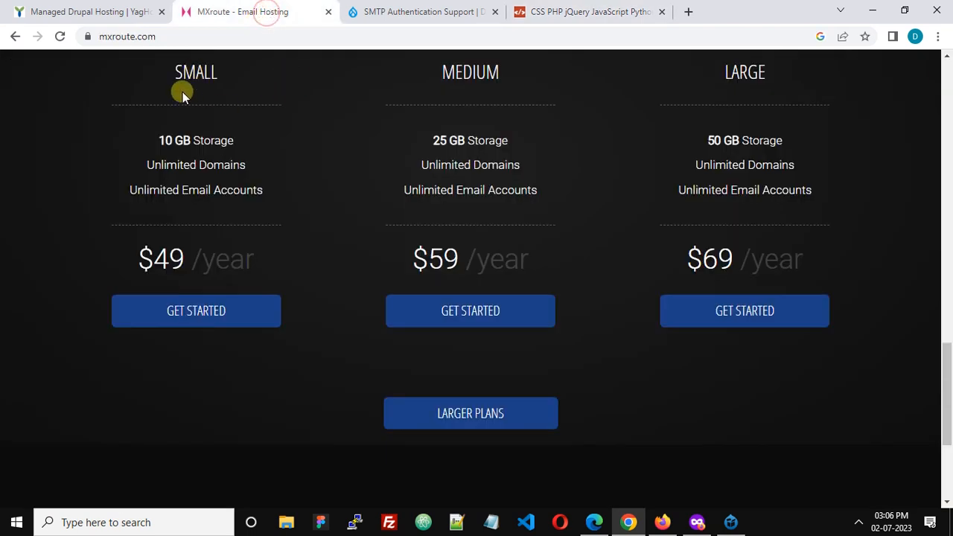
click(400, 13)
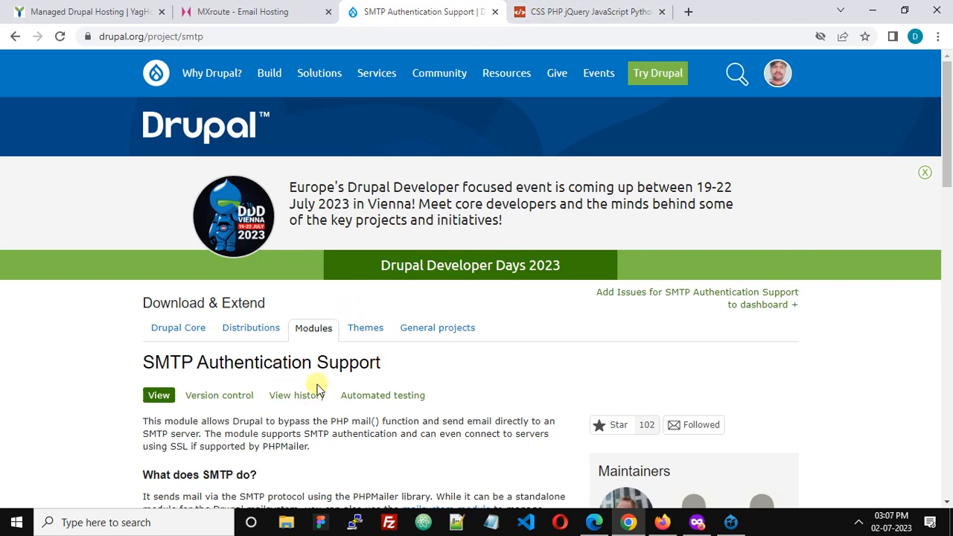
Open the form for adding a new module on the dev5.dev site and examine its URL and archive upload options
click(570, 21)
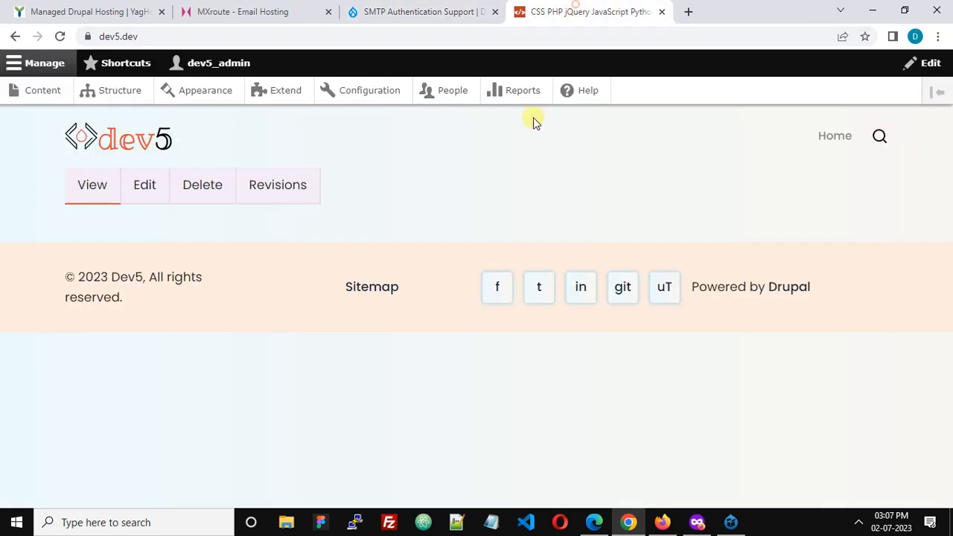
click(283, 90)
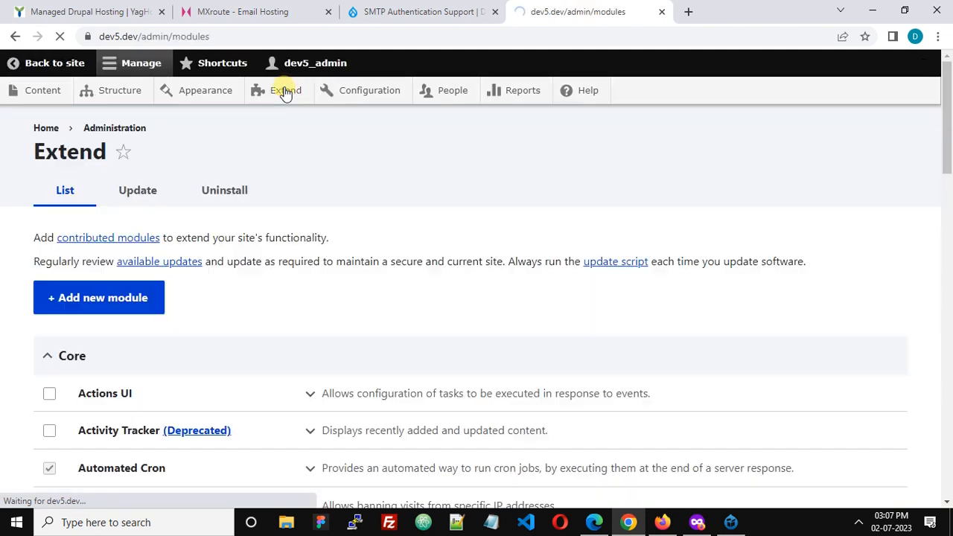
click(116, 305)
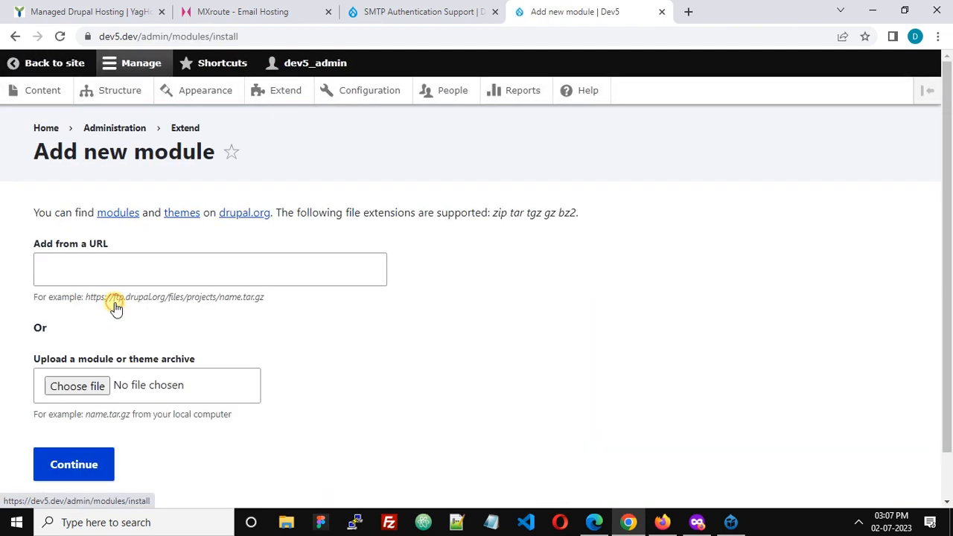
click(61, 262)
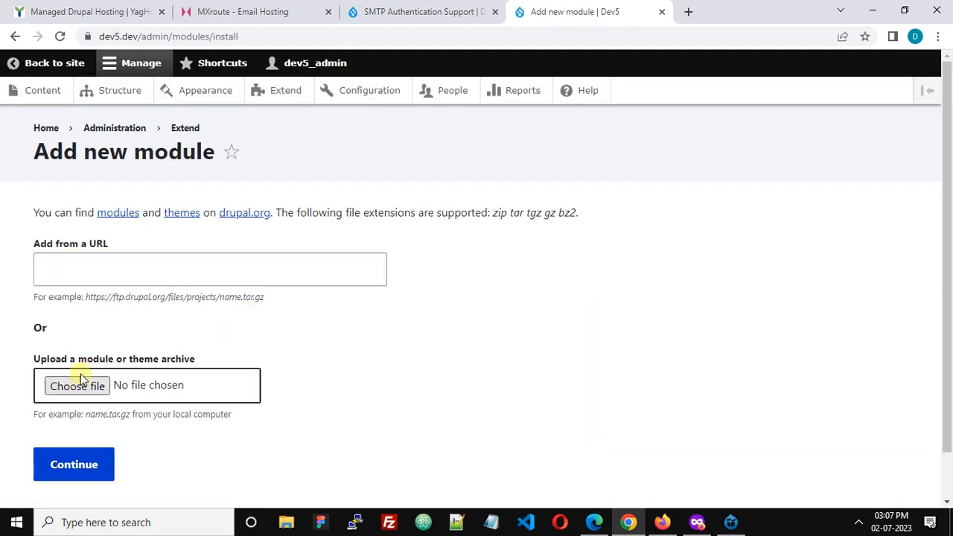
click(81, 261)
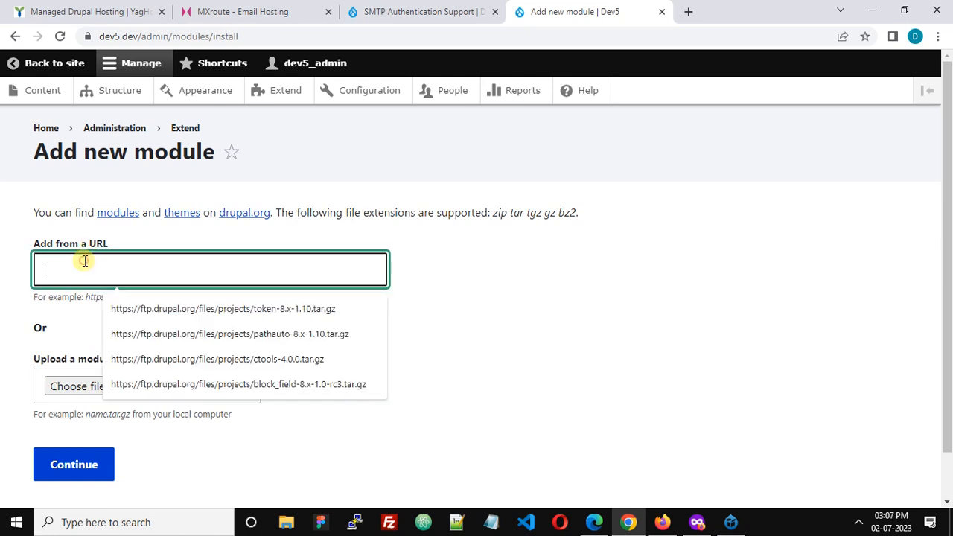
click(148, 244)
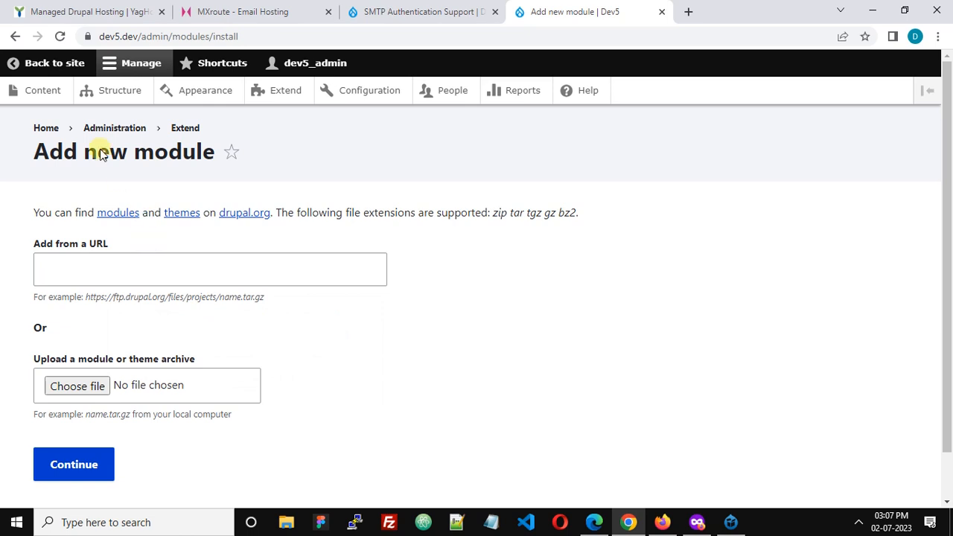
Return to the site's module list and filter it by "smtp" to check the SMTP Authentication Support module
click(14, 36)
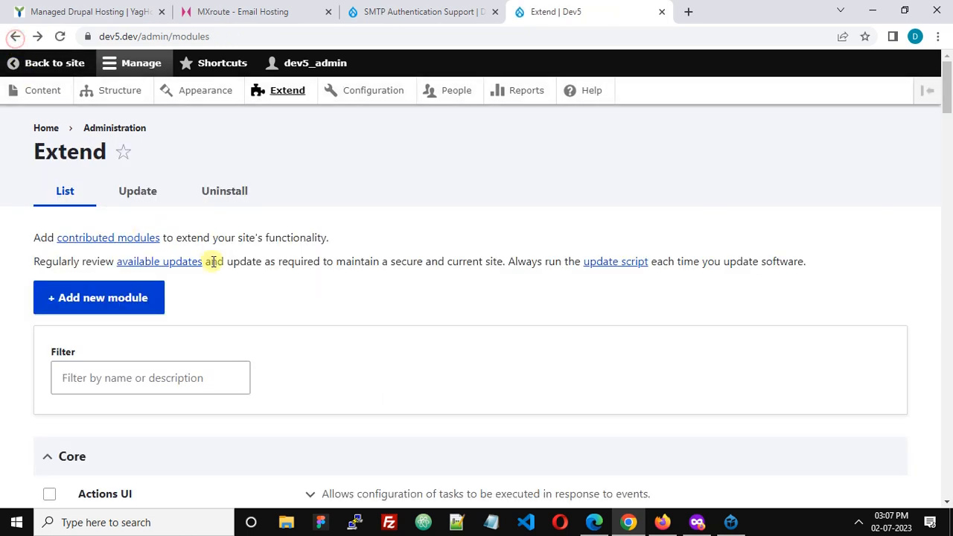
click(166, 379)
text(sm)
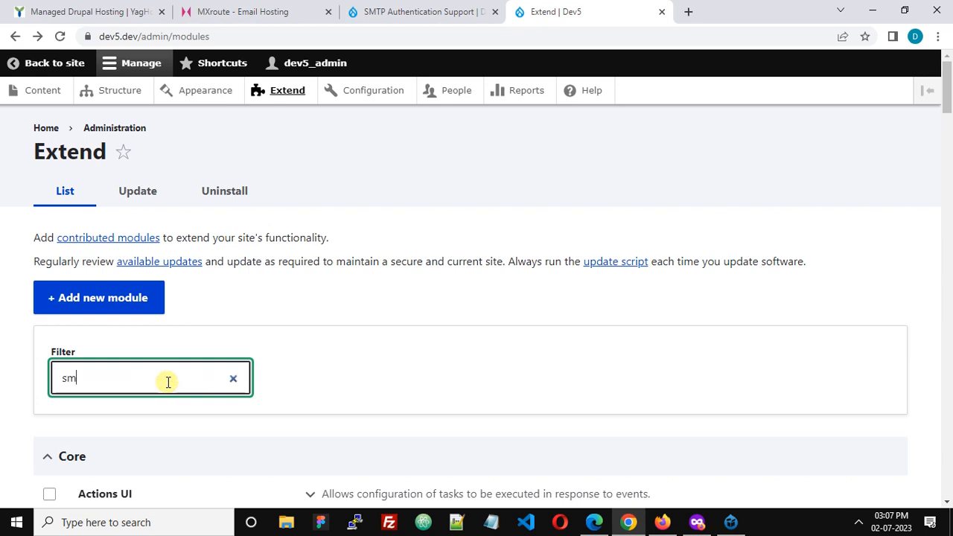
text(tp)
scroll(168, 382, down, 2)
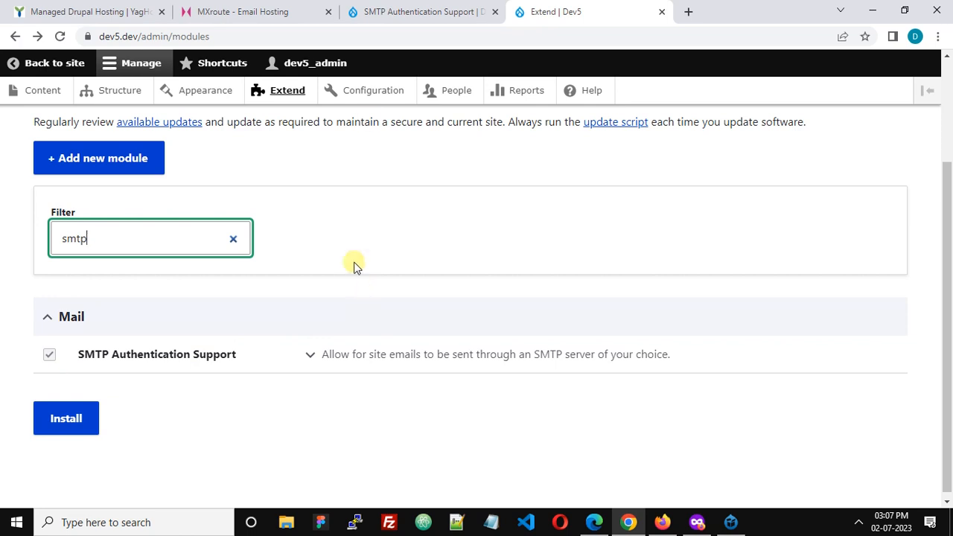
Open the SMTP Authentication Support settings in the site's system configuration
click(376, 93)
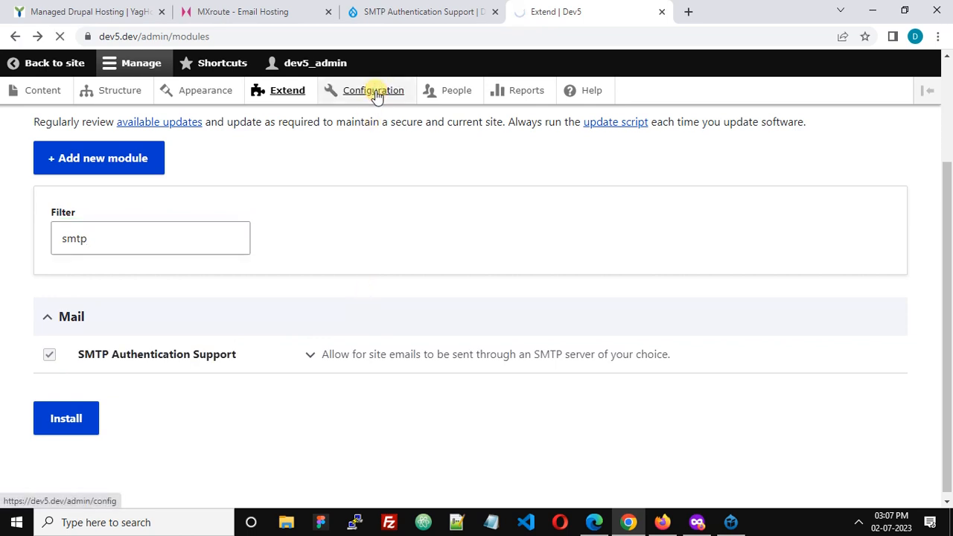
scroll(525, 267, down, 2)
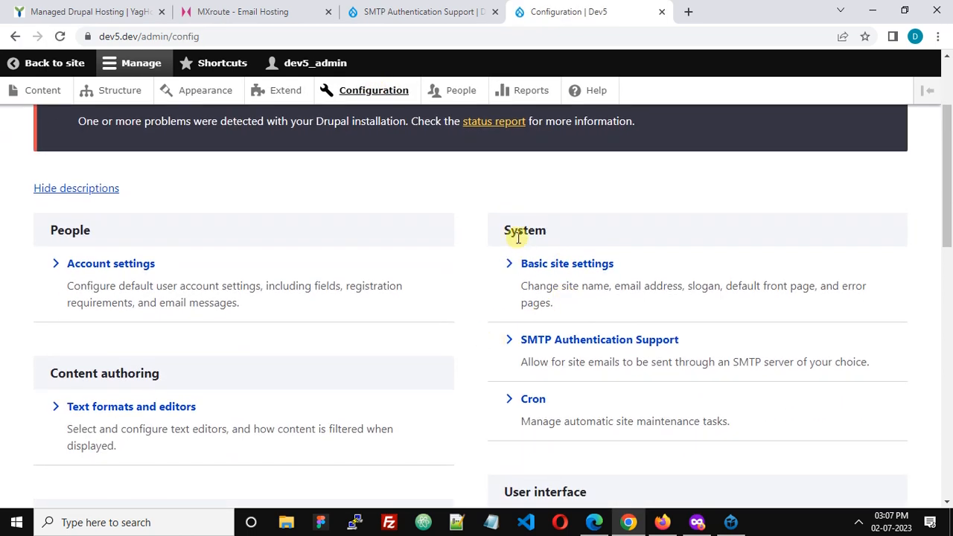
click(590, 346)
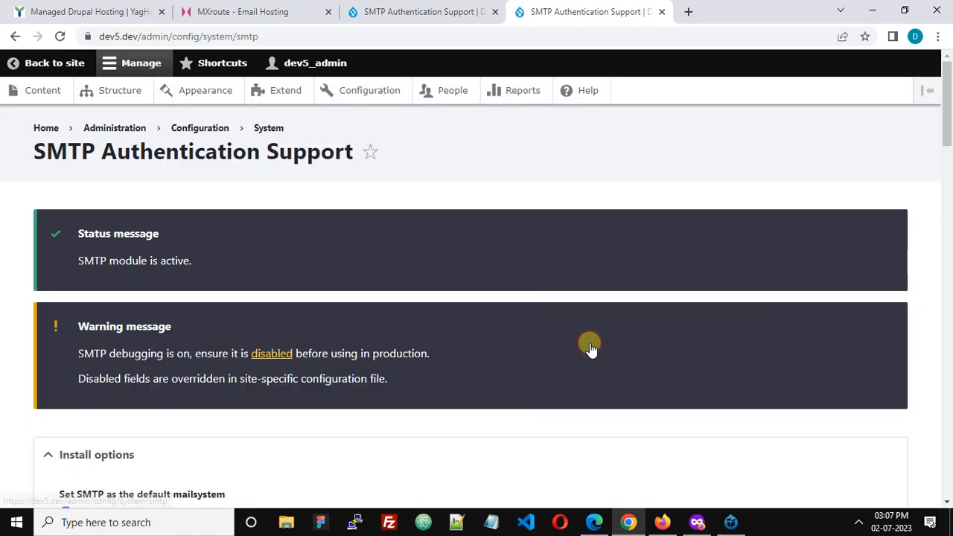
Examine the default mailsystem option and the SMTP server address, referring back to the MXroute page for the mail provider
scroll(588, 343, down, 2)
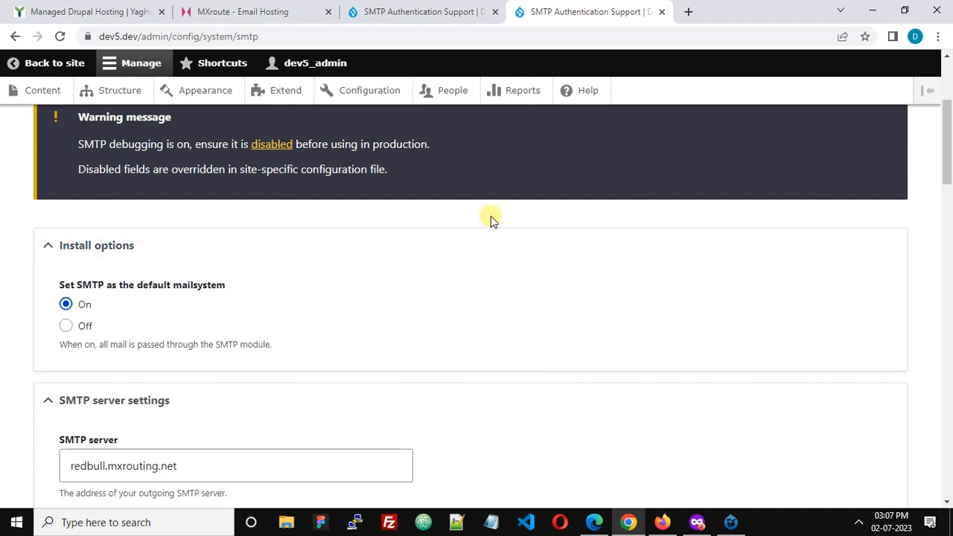
scroll(490, 216, down, 1)
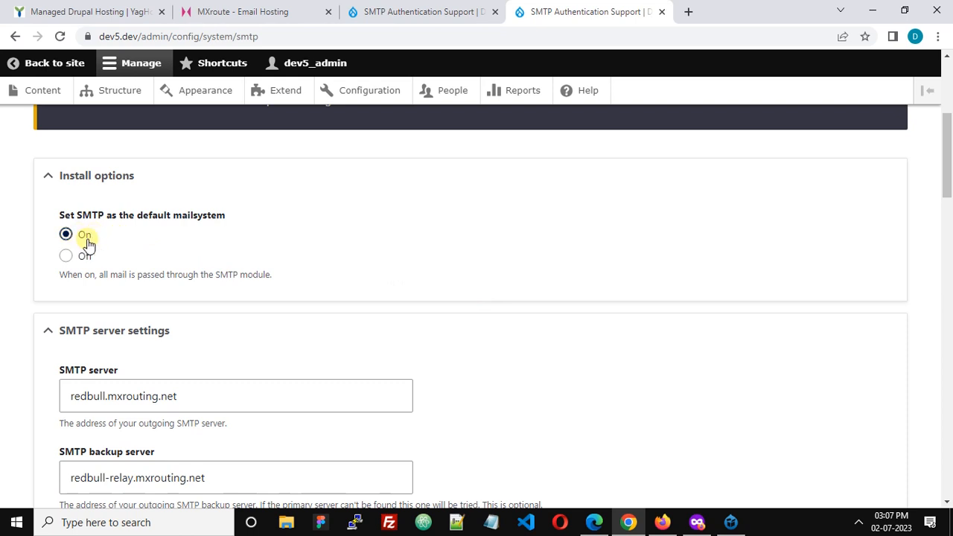
scroll(89, 244, down, 1)
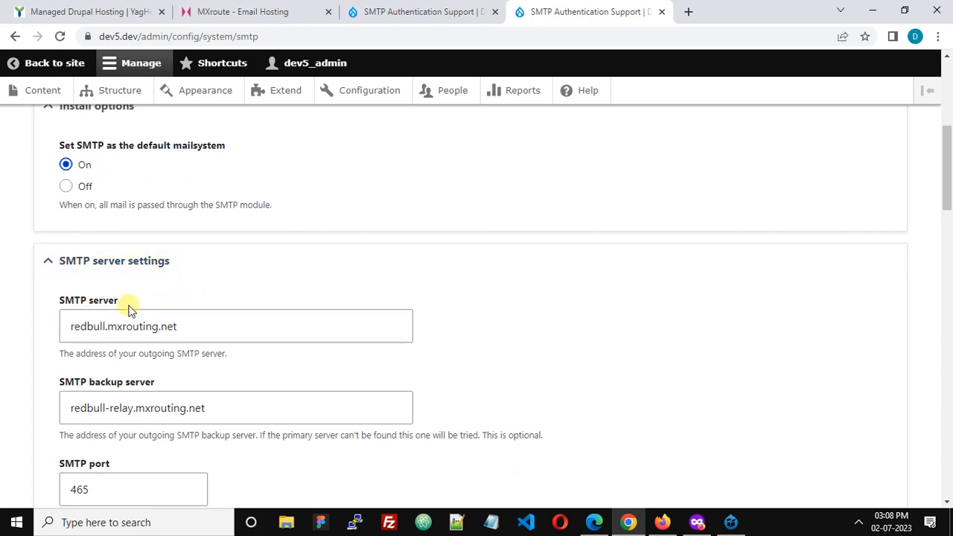
scroll(149, 311, down, 1)
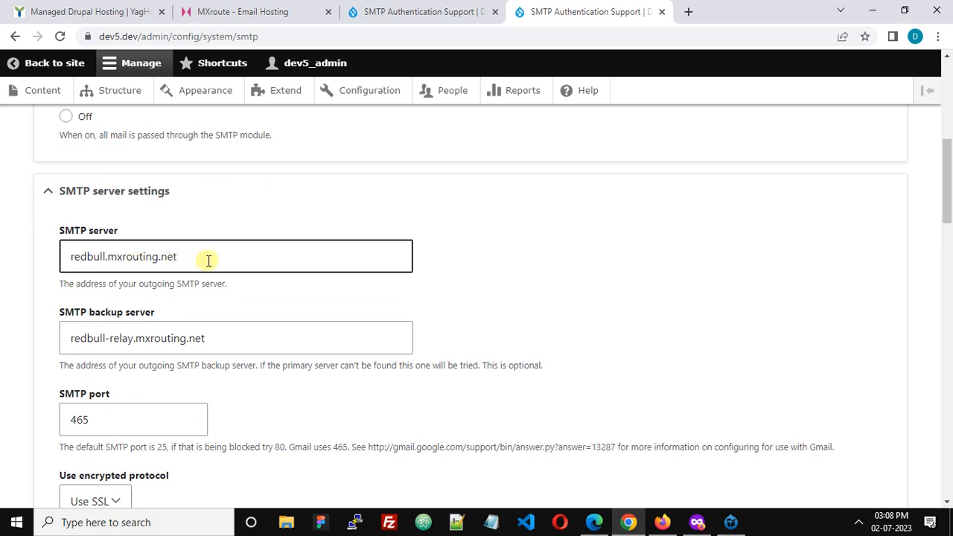
drag(207, 260, 53, 259)
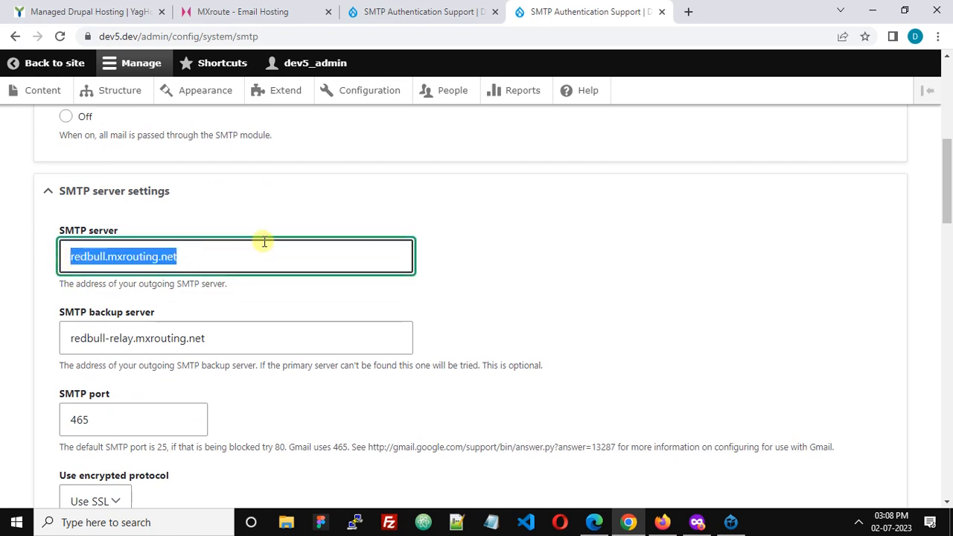
click(332, 207)
click(332, 207)
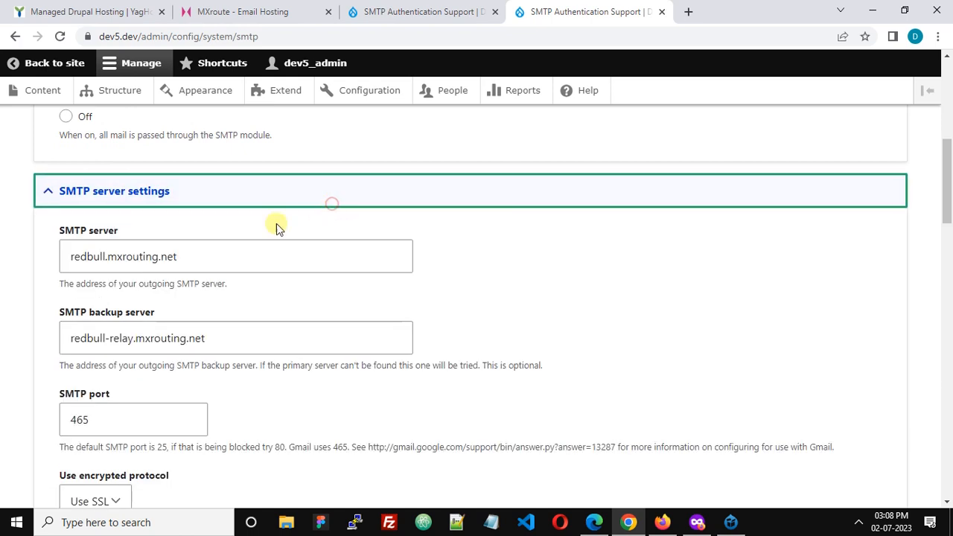
click(254, 8)
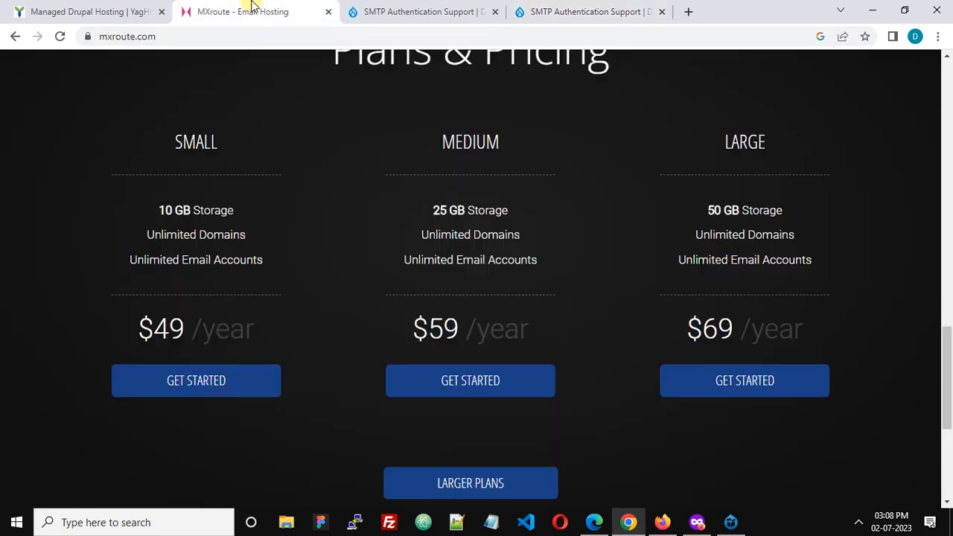
click(539, 10)
click(192, 260)
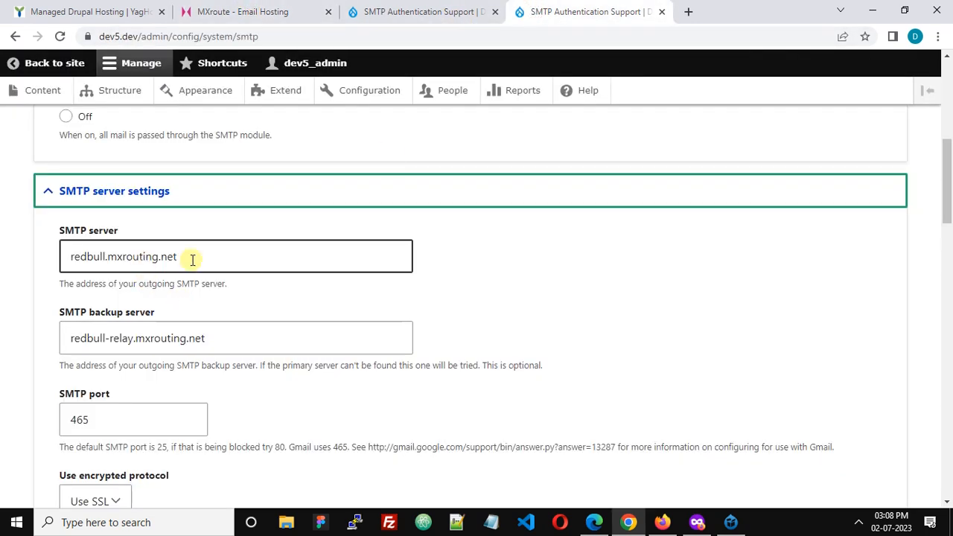
click(469, 282)
Examine the SMTP backup server address and compare it with the primary SMTP server address
scroll(447, 284, down, 1)
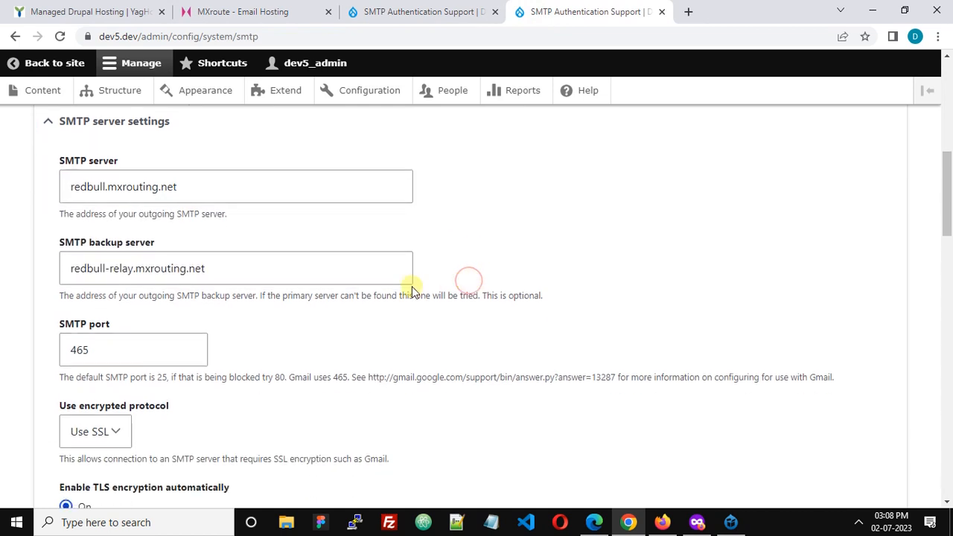
click(263, 266)
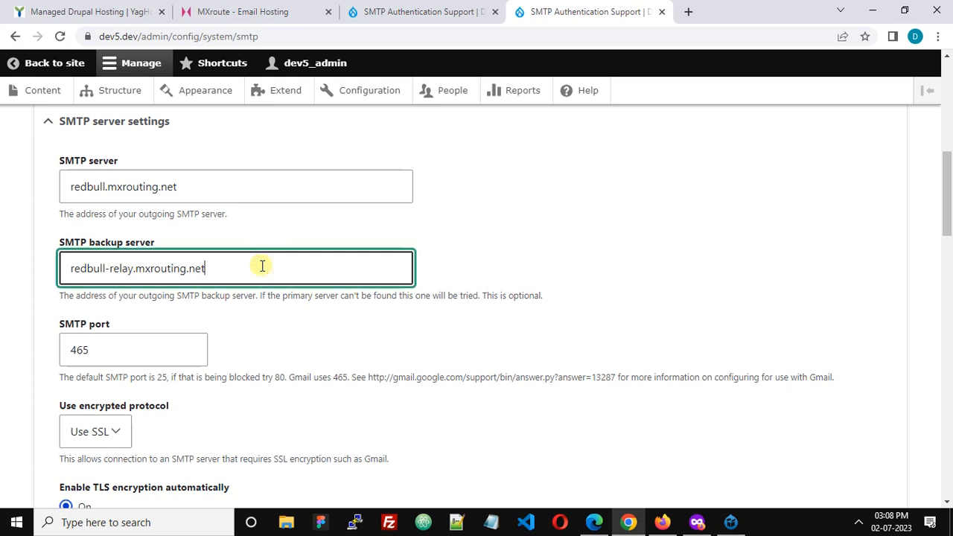
drag(217, 269, 47, 283)
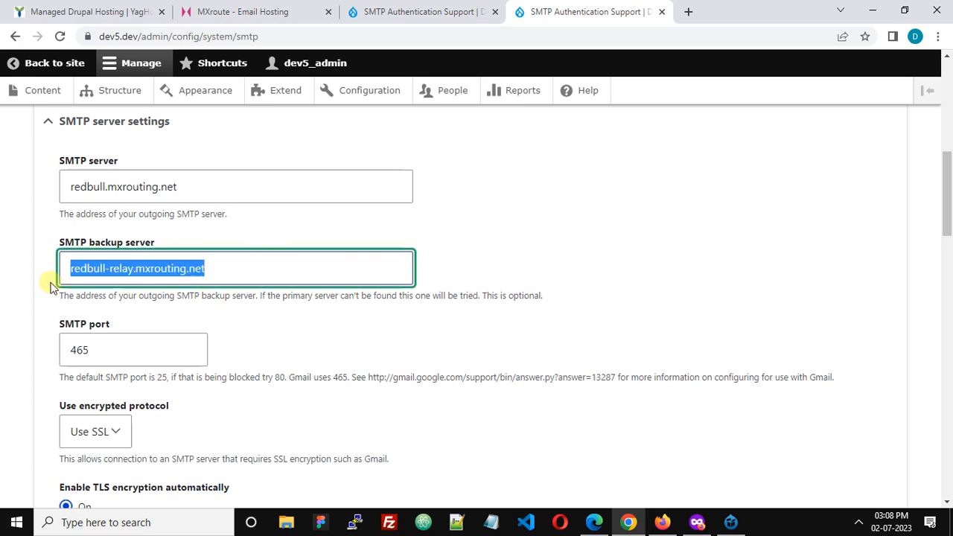
click(512, 256)
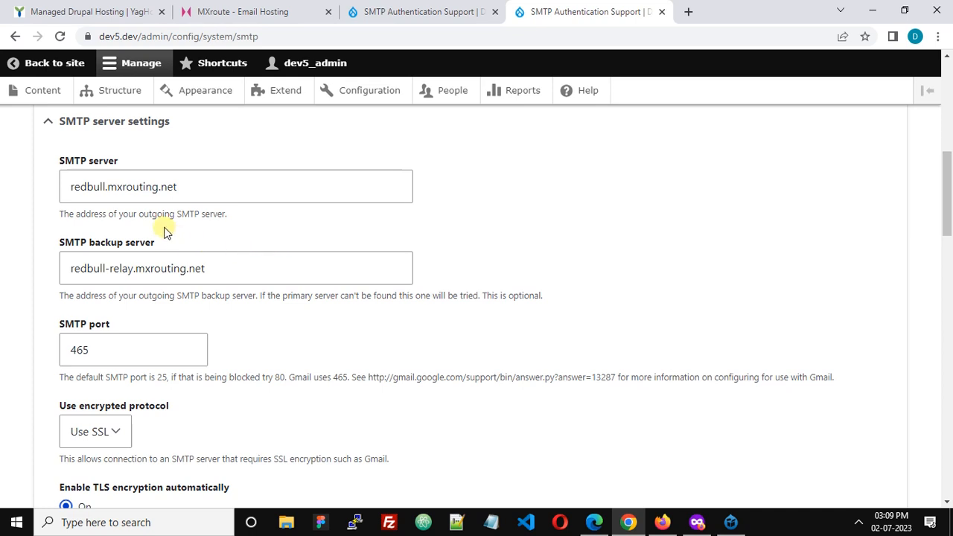
click(201, 186)
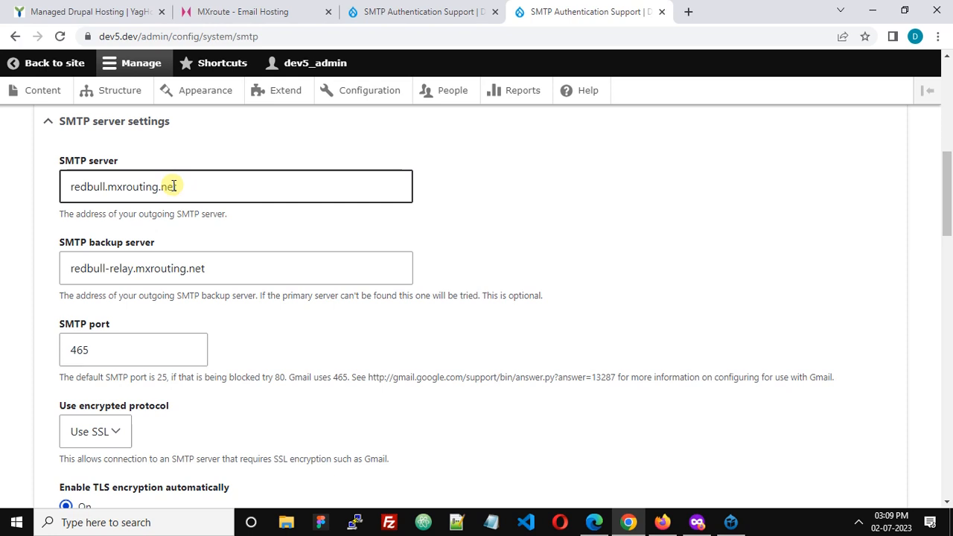
click(159, 270)
click(184, 192)
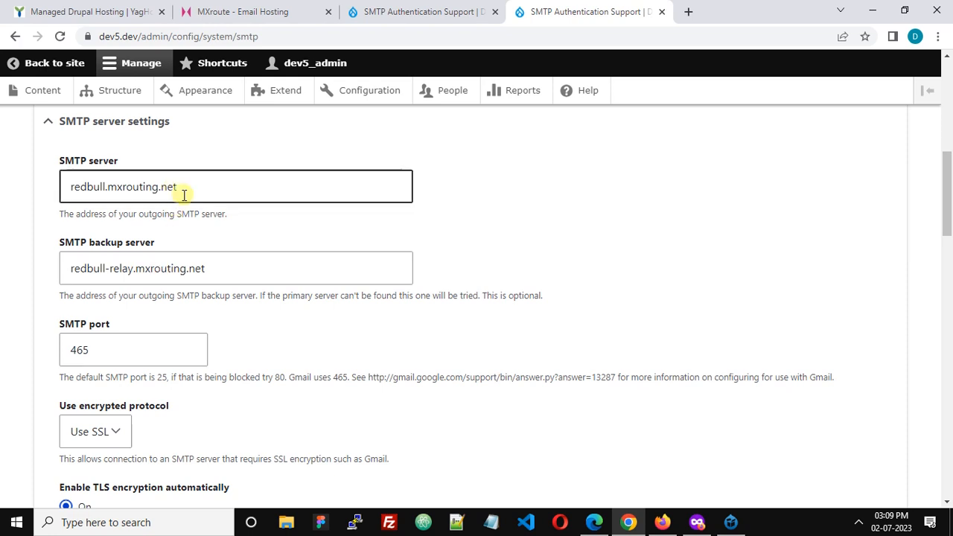
Examine the SMTP port and the encrypted protocol setting in the SMTP server settings
click(173, 274)
scroll(174, 274, down, 1)
click(112, 277)
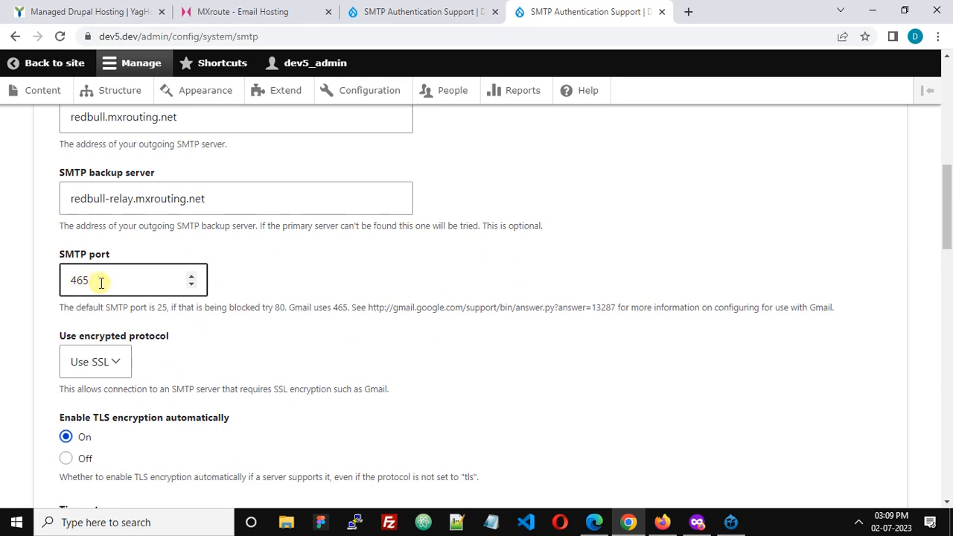
scroll(101, 283, down, 1)
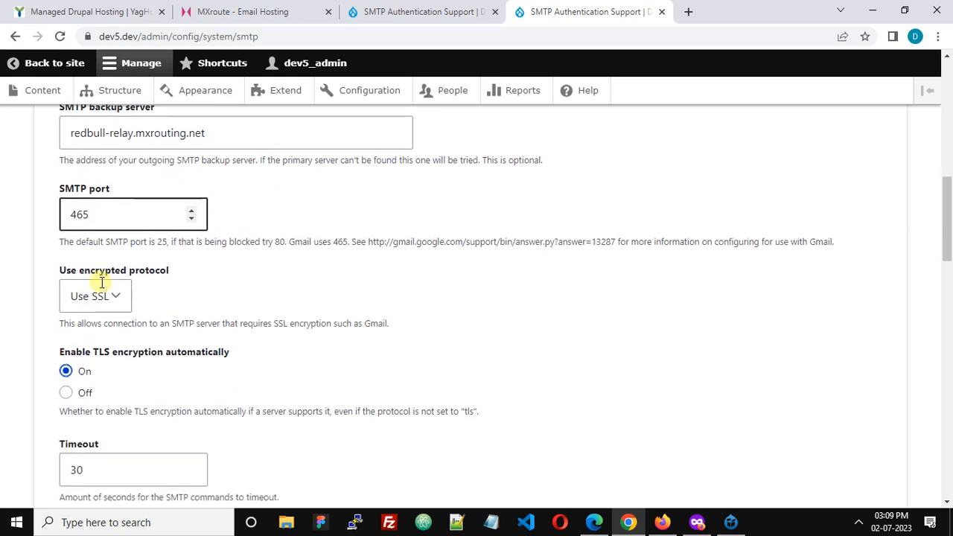
click(74, 290)
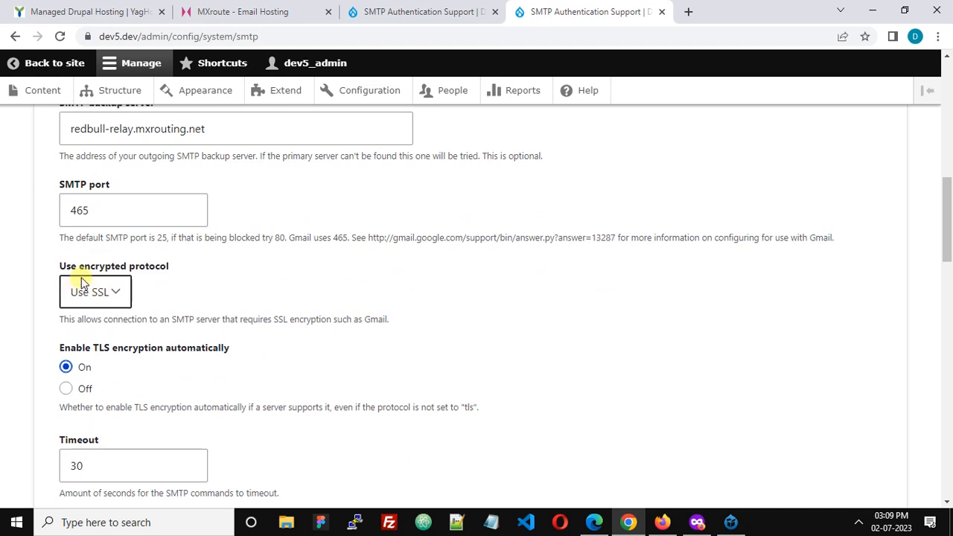
click(350, 306)
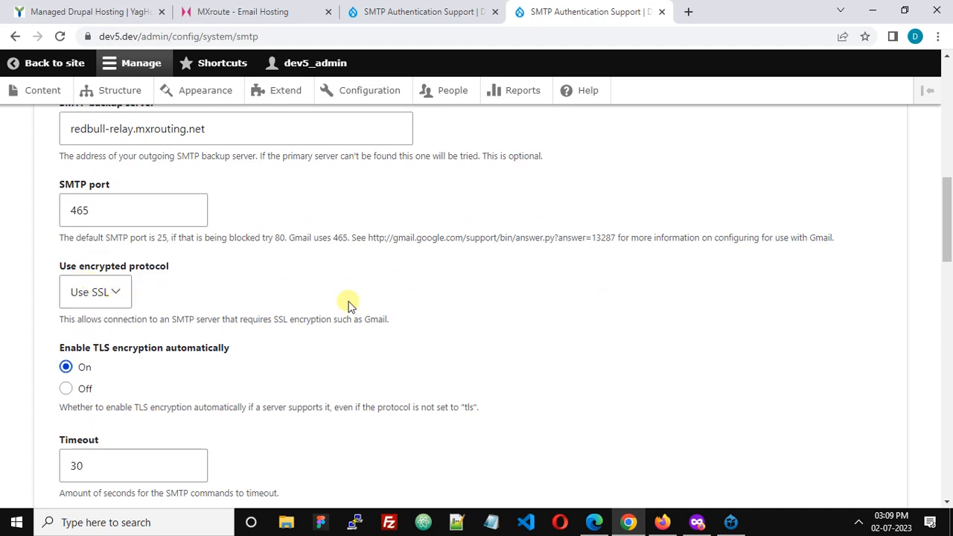
Examine the automatic TLS encryption, timeout and SMTP keep alive options
scroll(350, 305, down, 1)
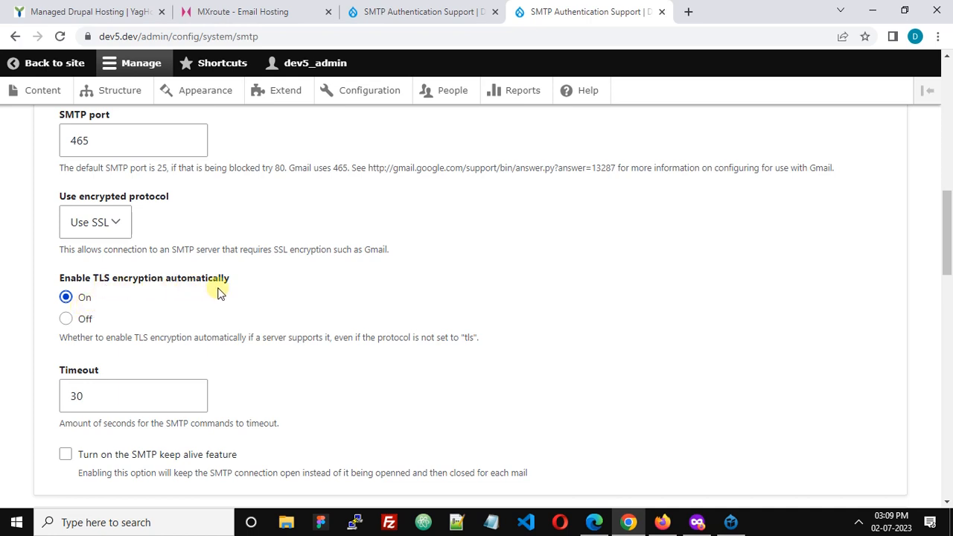
scroll(218, 292, down, 2)
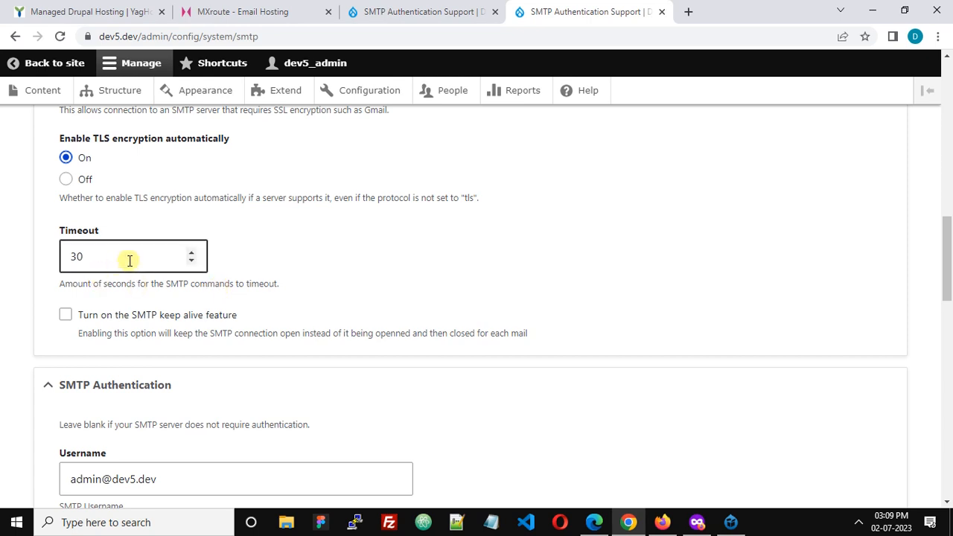
scroll(130, 261, down, 1)
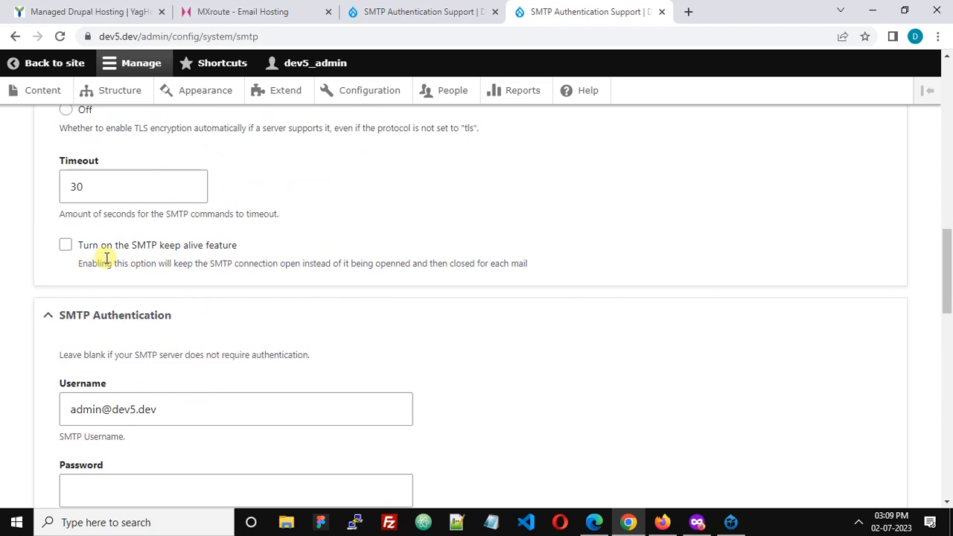
Examine the SMTP authentication username, referring back to the MXroute page for the provider's mail accounts
scroll(184, 253, down, 1)
scroll(54, 270, down, 1)
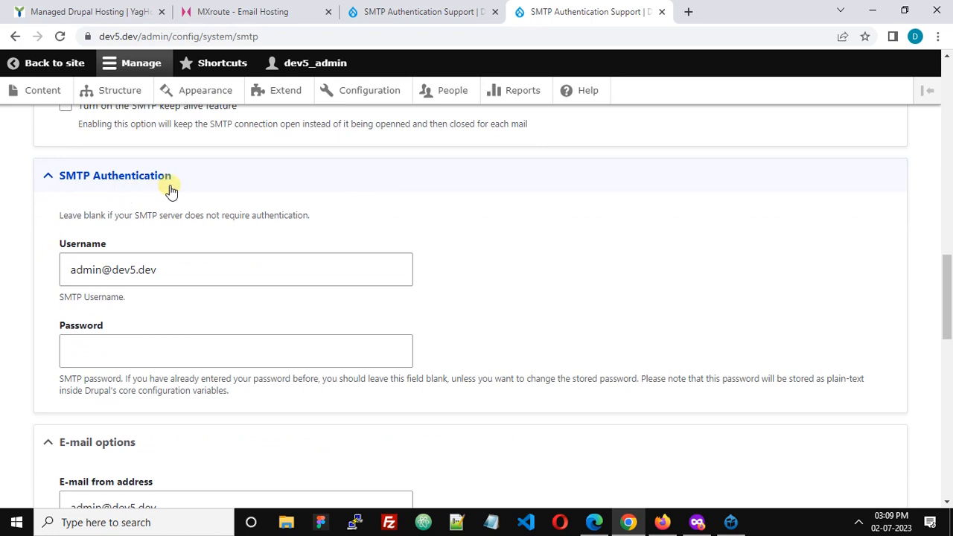
click(166, 268)
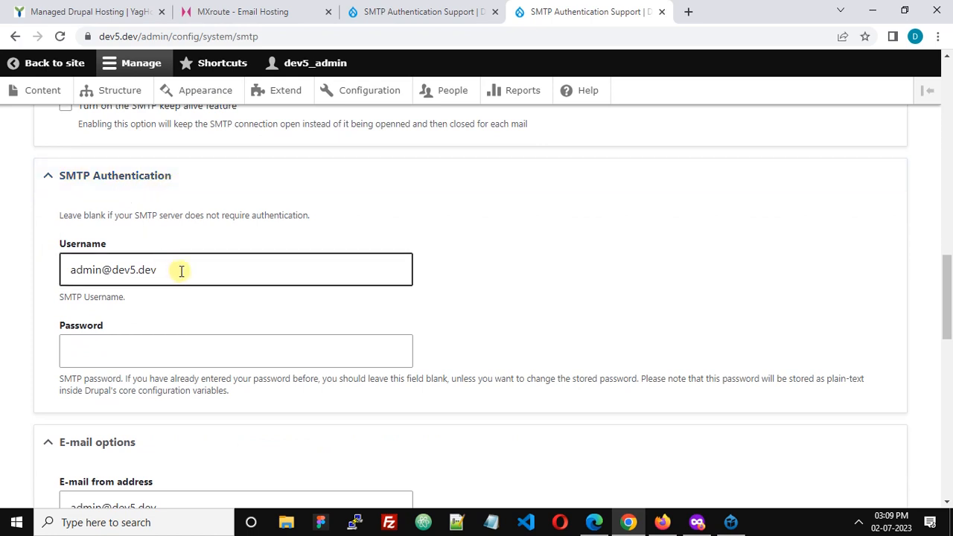
click(181, 271)
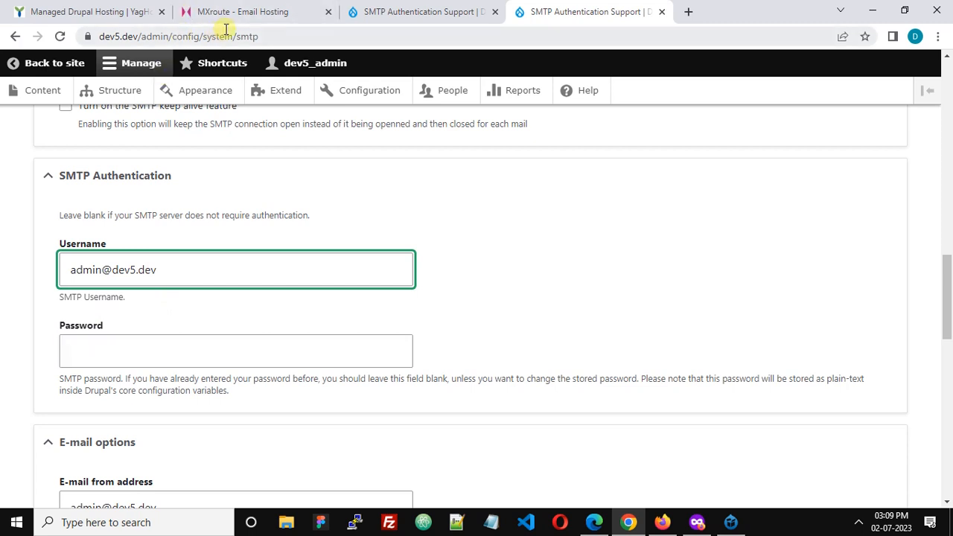
click(240, 11)
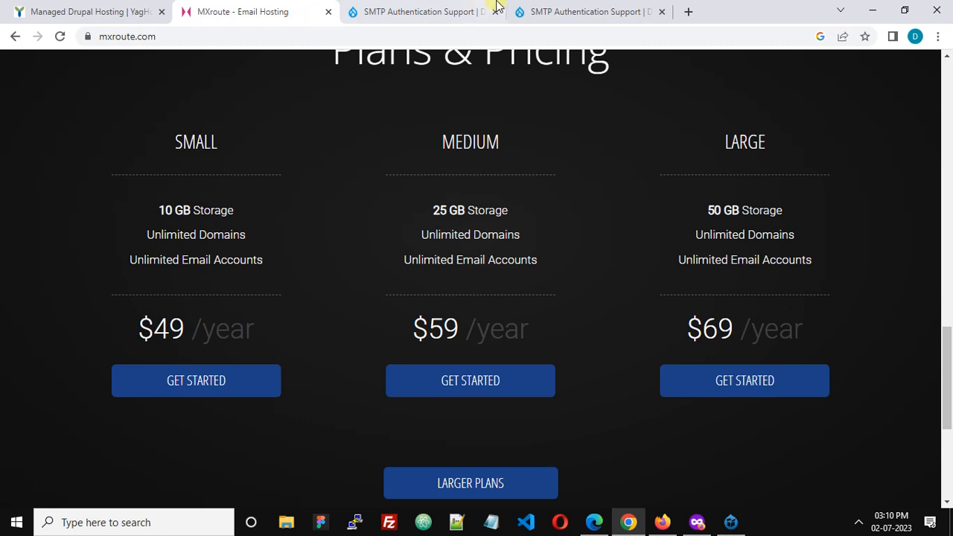
click(534, 13)
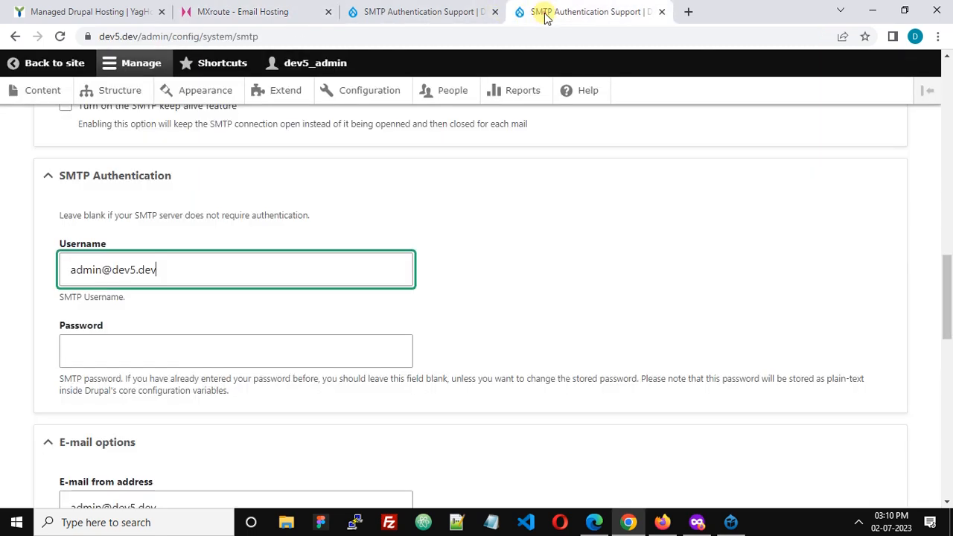
click(246, 12)
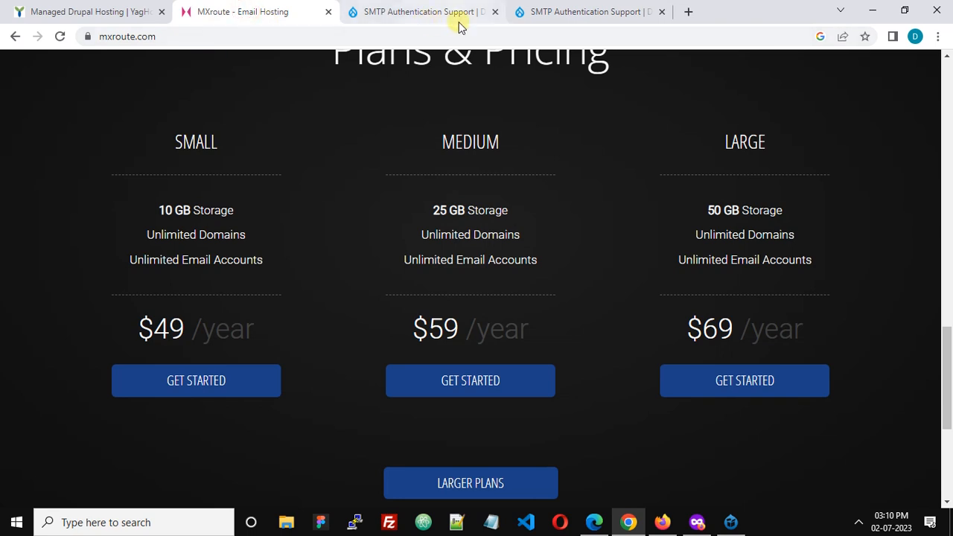
click(551, 13)
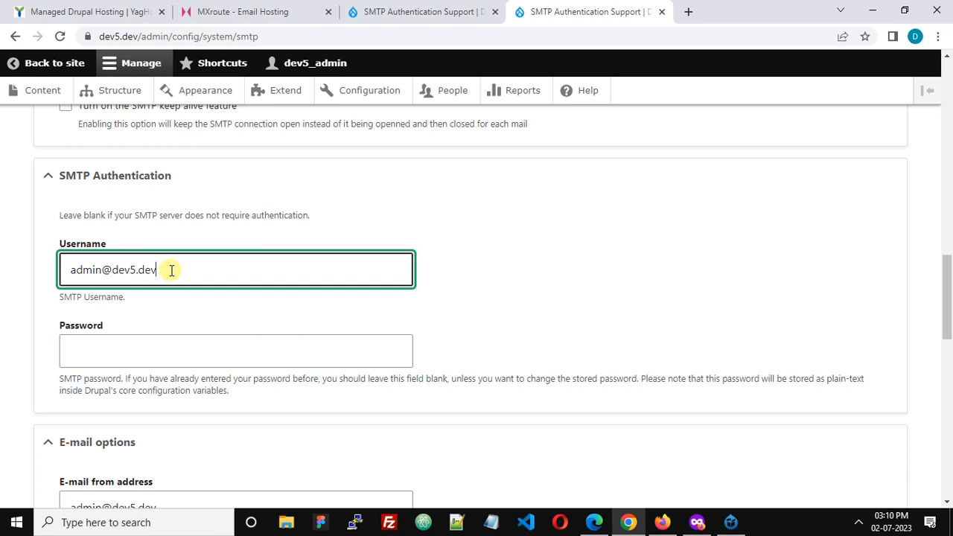
Review the SMTP authentication username together with the password field and its note about stored passwords
drag(162, 270, 42, 270)
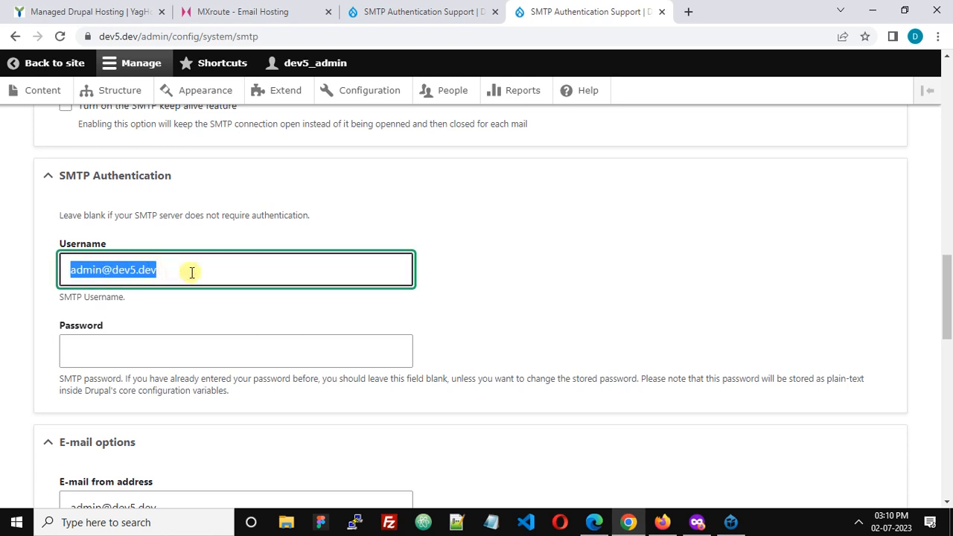
click(191, 272)
click(156, 347)
scroll(155, 344, down, 2)
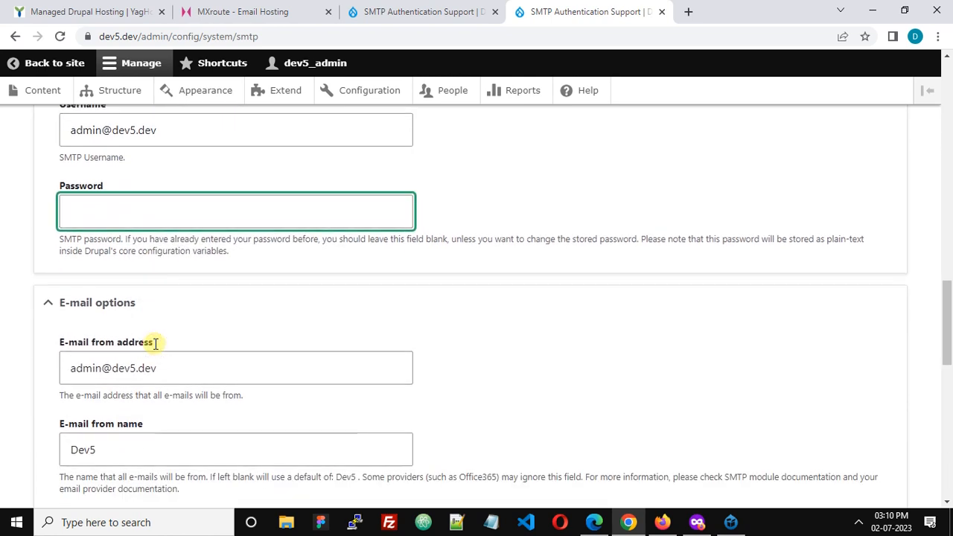
scroll(186, 231, up, 1)
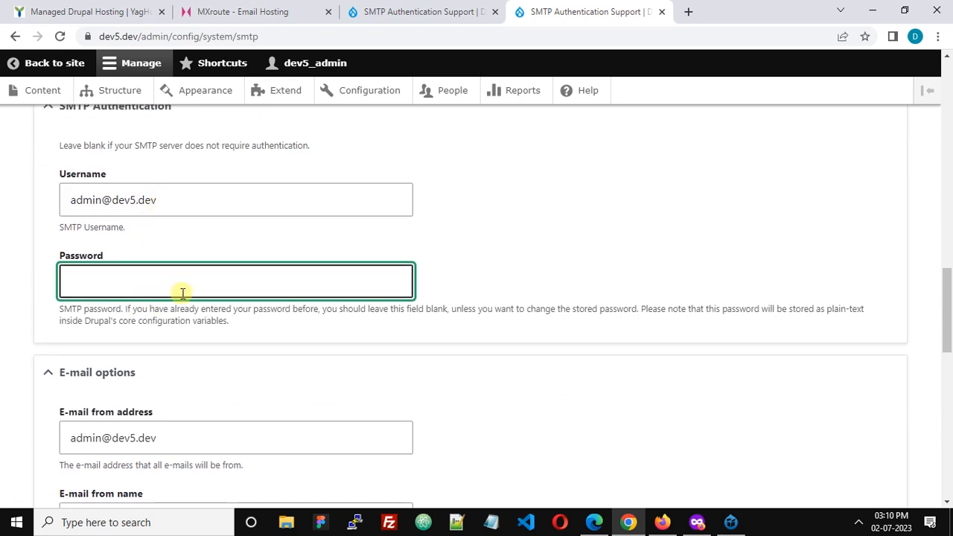
Examine the e-mail from address against the SMTP username, and check the e-mail from name
scroll(182, 293, down, 2)
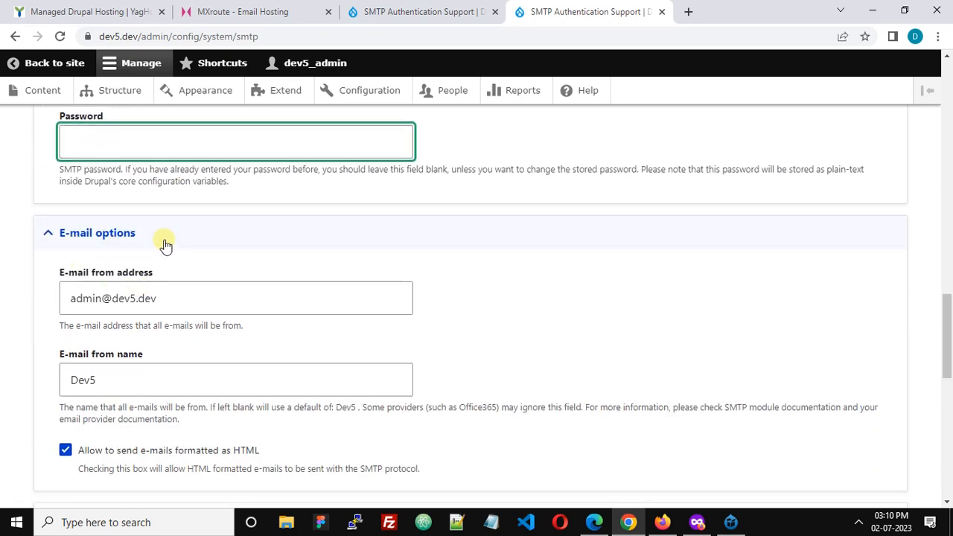
scroll(166, 246, down, 1)
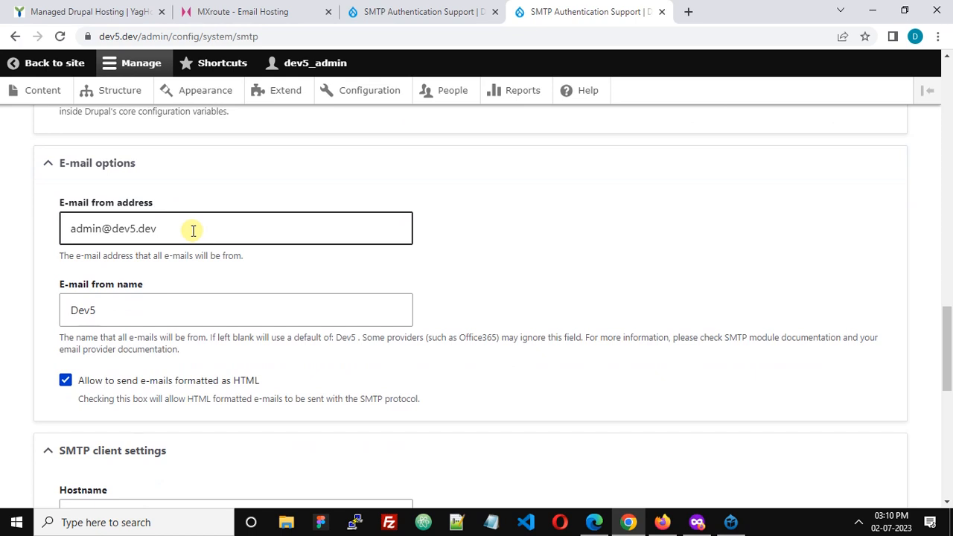
triple_click(193, 231)
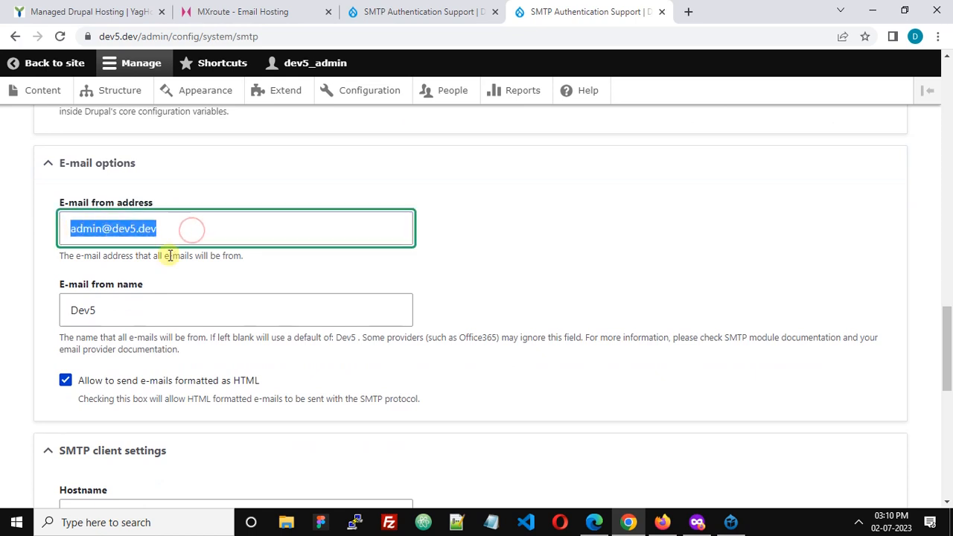
scroll(186, 238, up, 2)
click(171, 137)
click(155, 366)
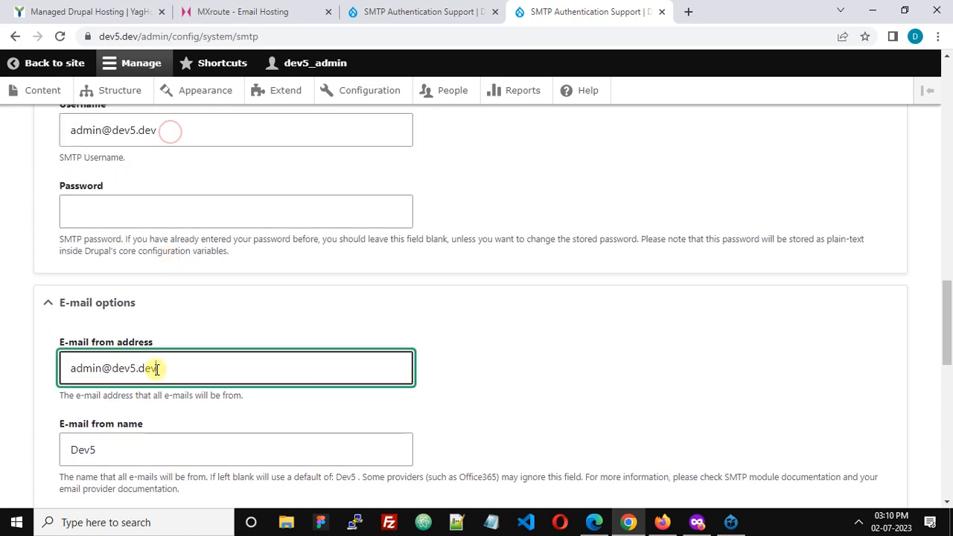
scroll(265, 345, down, 2)
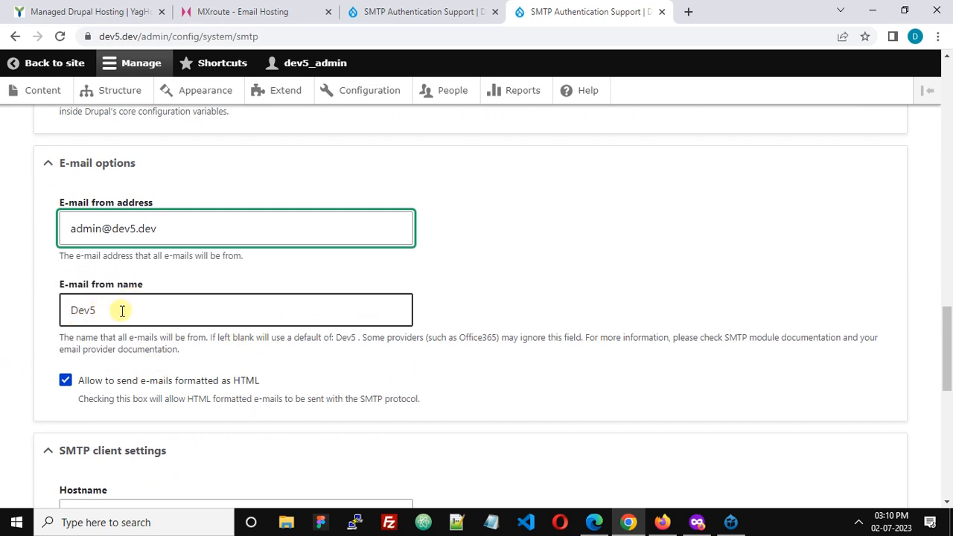
click(121, 311)
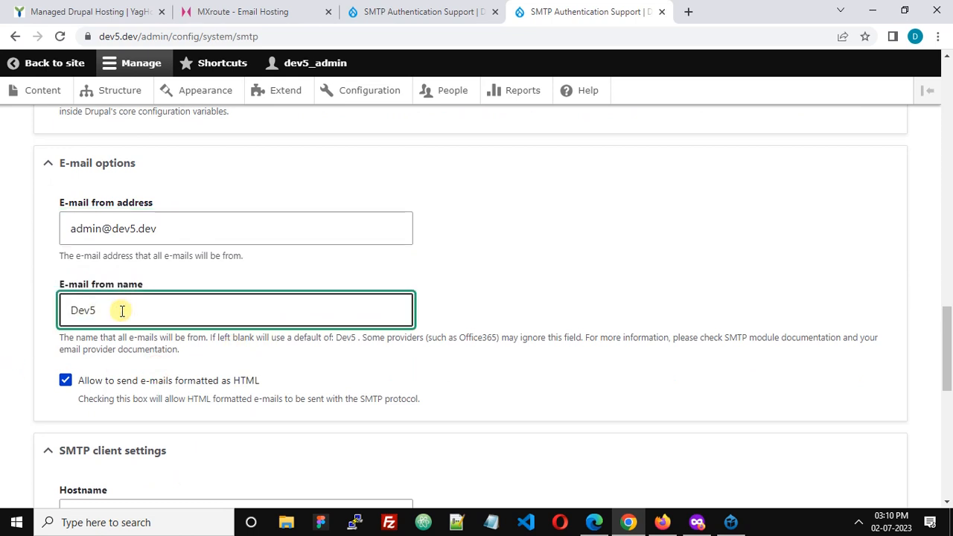
Examine the option for HTML-formatted e-mails and the hostname in the SMTP client settings
scroll(121, 312, down, 2)
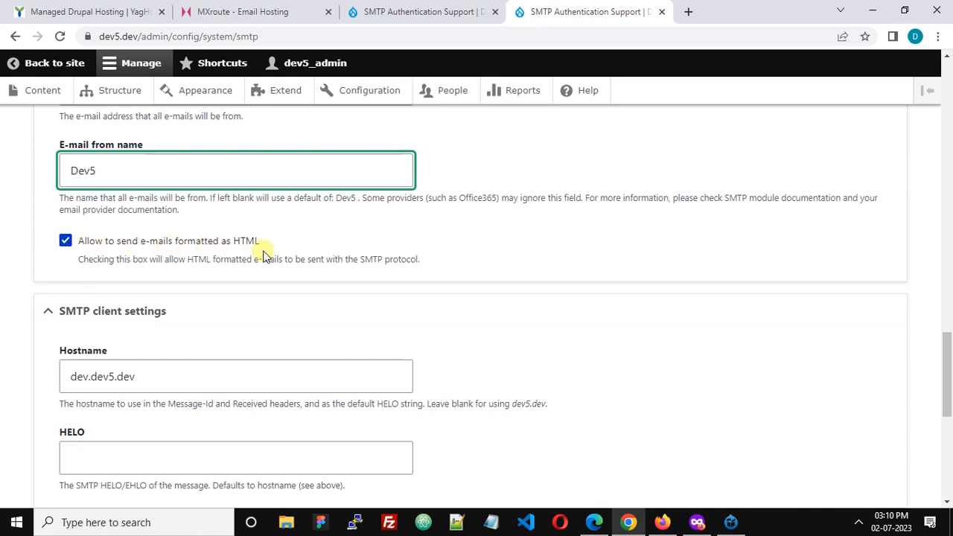
scroll(262, 255, down, 1)
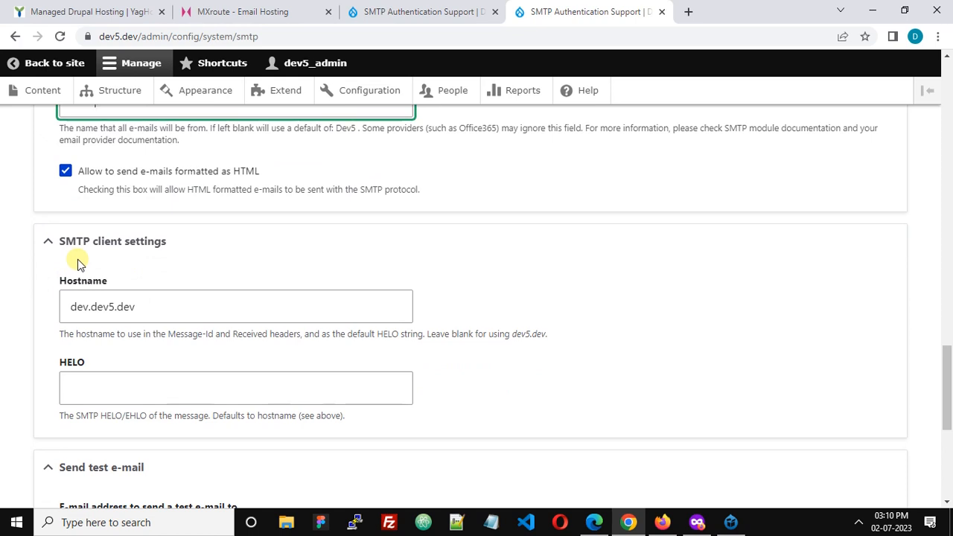
scroll(178, 258, down, 1)
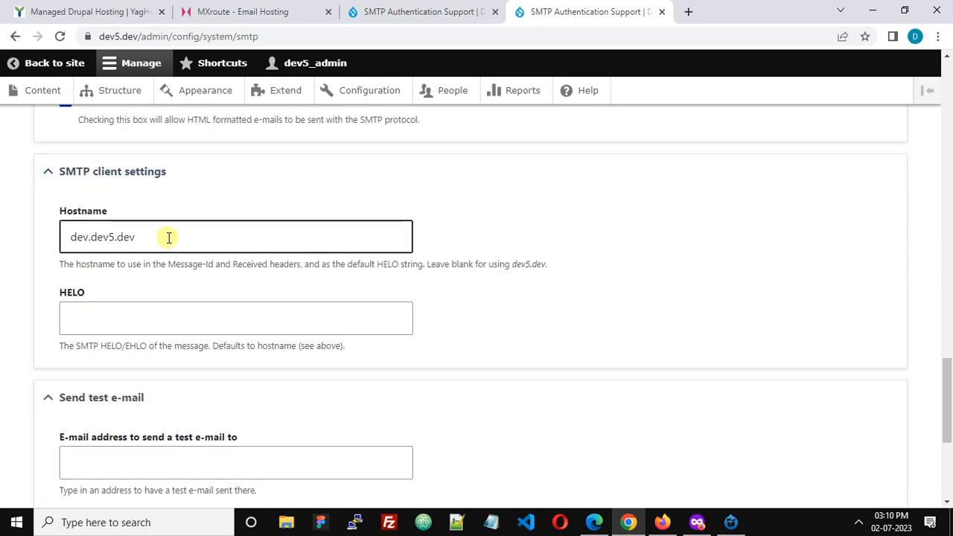
drag(169, 237, 47, 237)
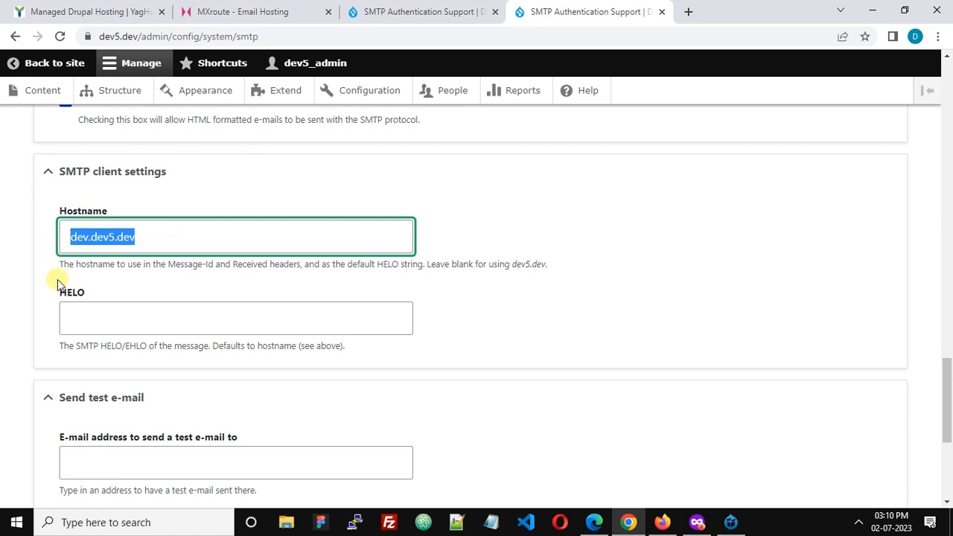
click(171, 231)
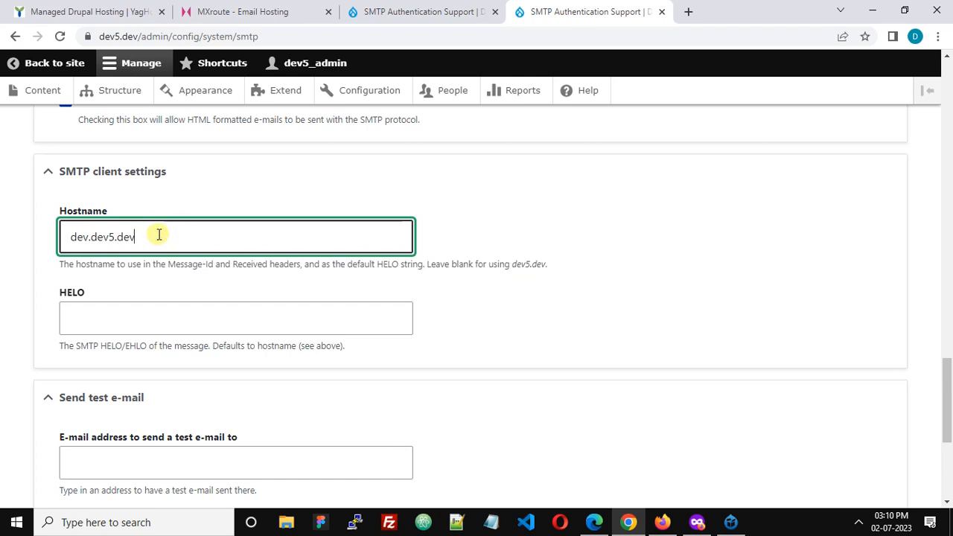
Recheck the SMTP server and backup server addresses for comparison with the client hostname
scroll(158, 235, up, 9)
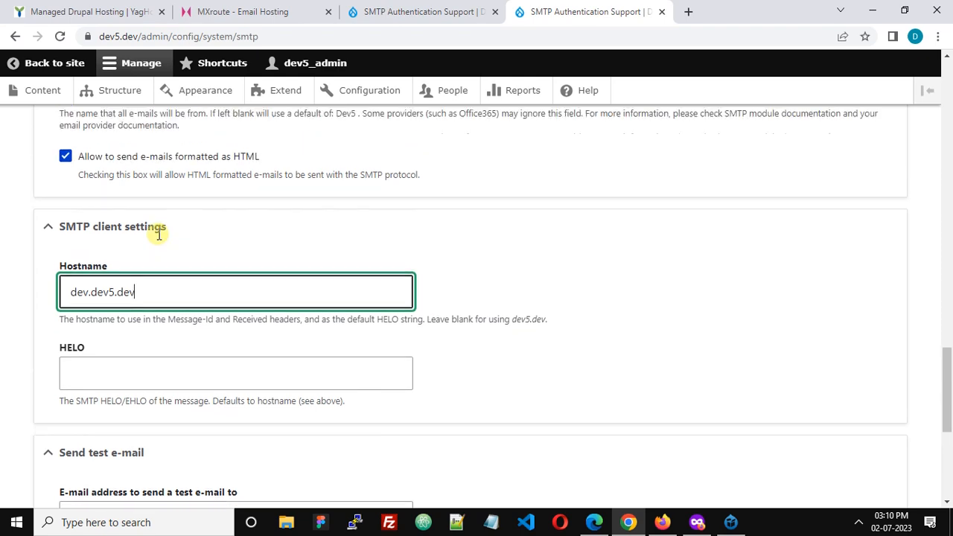
scroll(159, 235, up, 6)
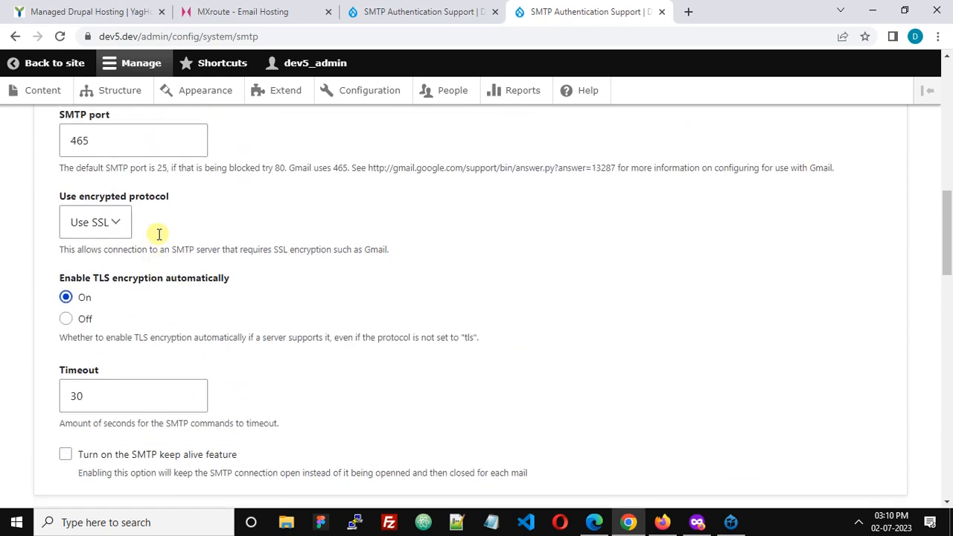
click(72, 189)
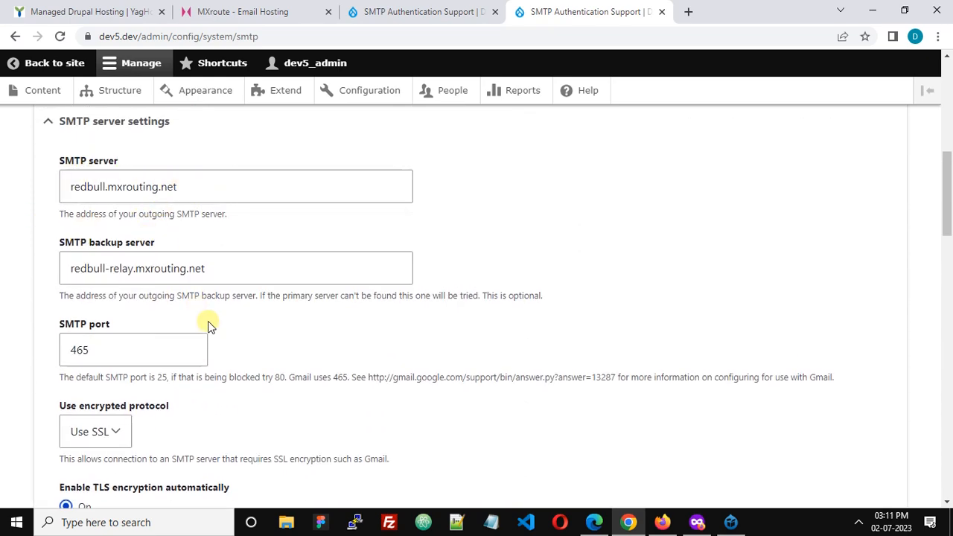
scroll(206, 323, down, 15)
click(191, 376)
Review the HELO and test e-mail fields, and disable debugging for the SMTP module
scroll(335, 311, down, 3)
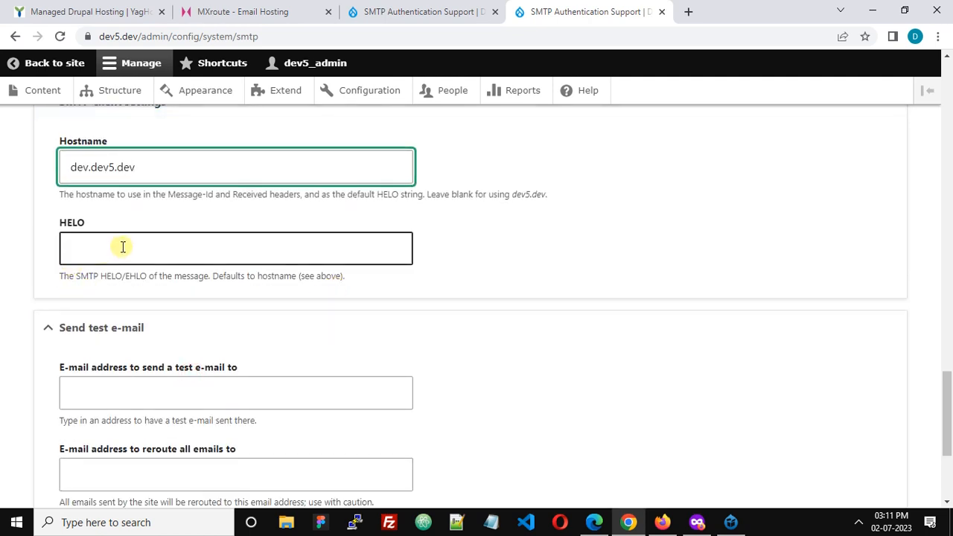
scroll(123, 247, down, 2)
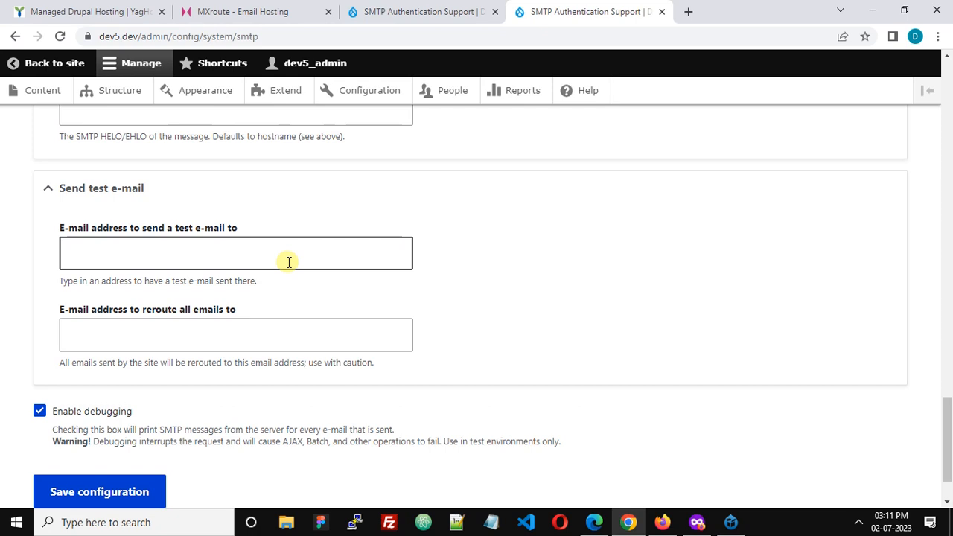
scroll(289, 263, down, 1)
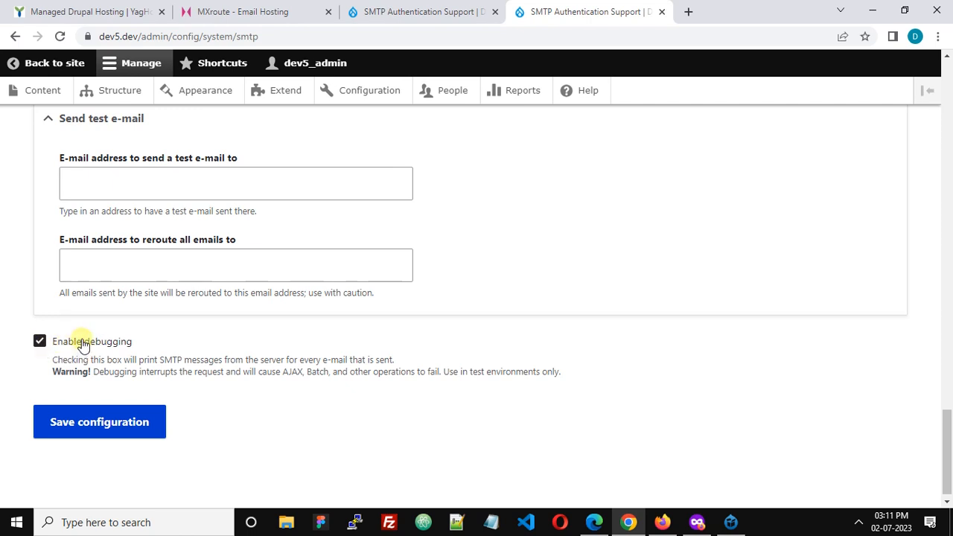
click(84, 344)
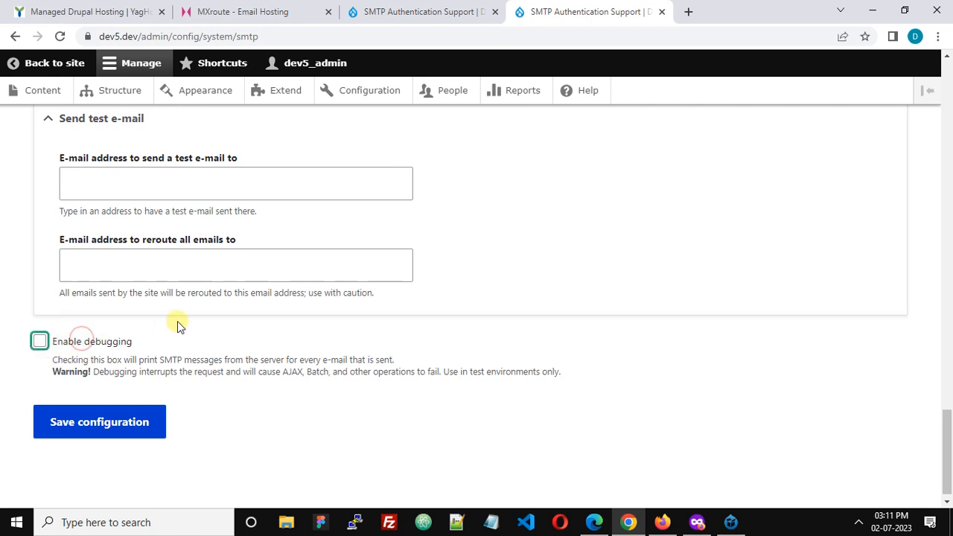
Save the SMTP module configuration and check the status and warning messages on the settings page
click(88, 423)
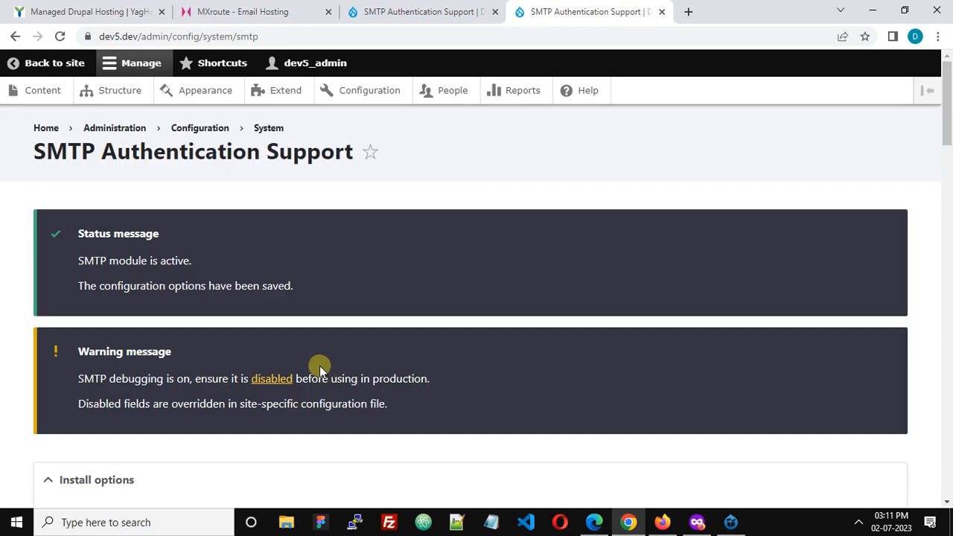
scroll(314, 365, down, 1)
scroll(313, 364, up, 1)
Switch to Microsoft Edge and open the site's login page at dev5.dev/user
click(595, 522)
click(209, 30)
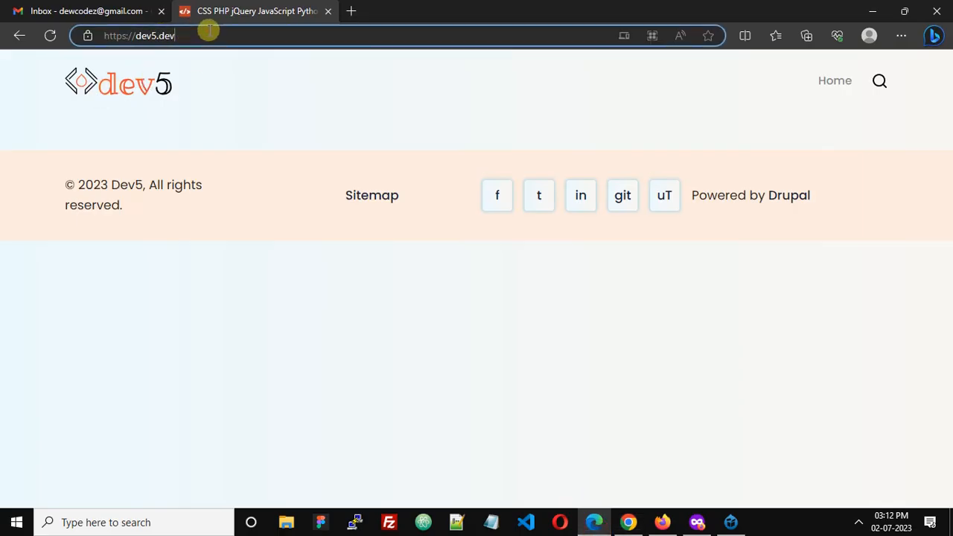
text(/use)
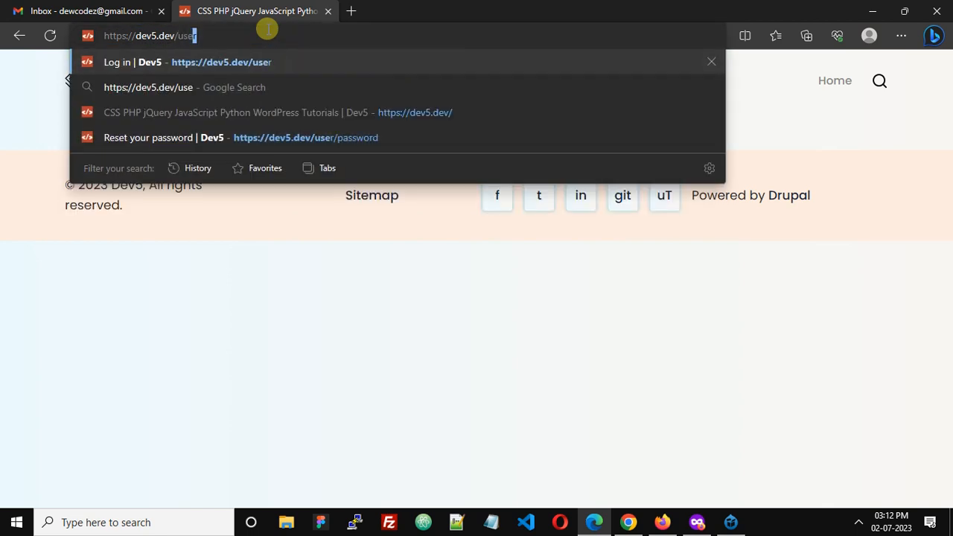
key(Return)
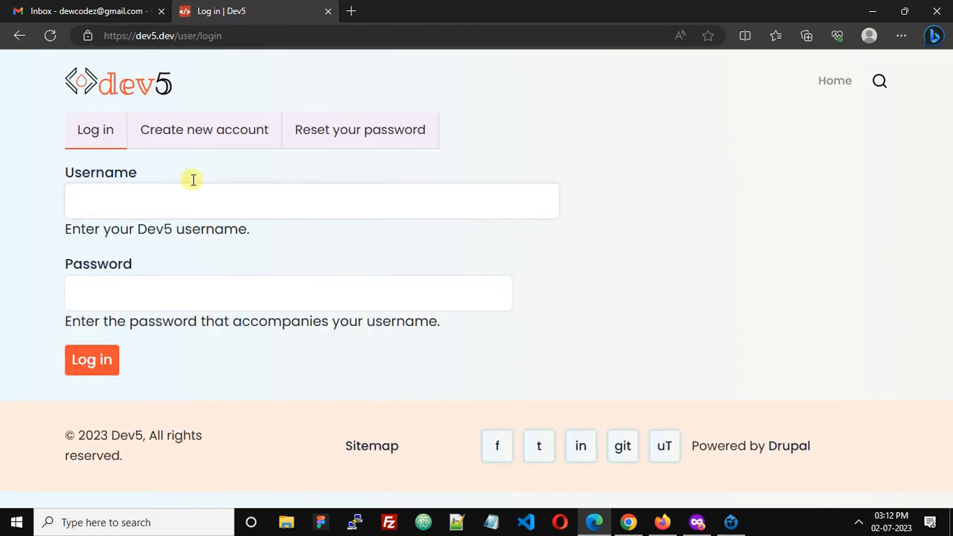
Request password reset instructions for the username rs
click(373, 134)
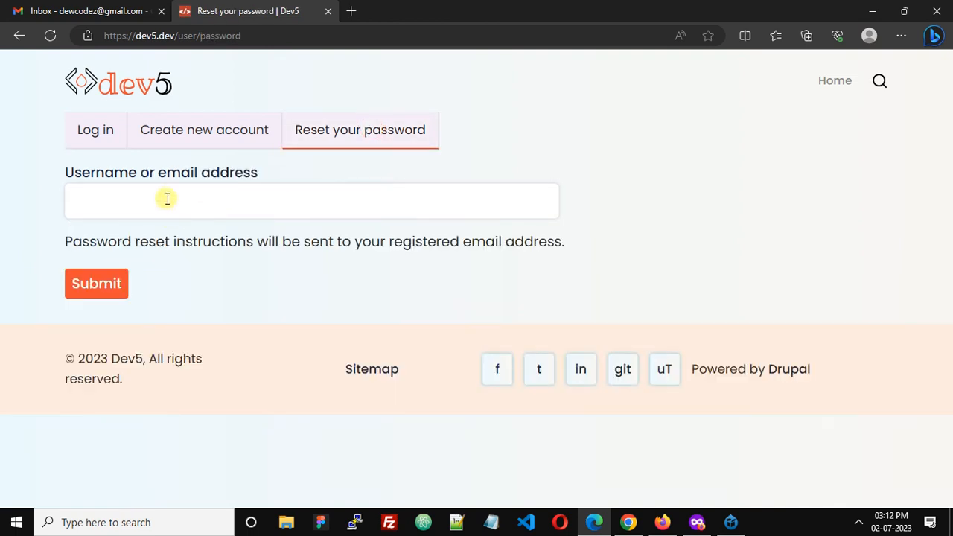
text(rs)
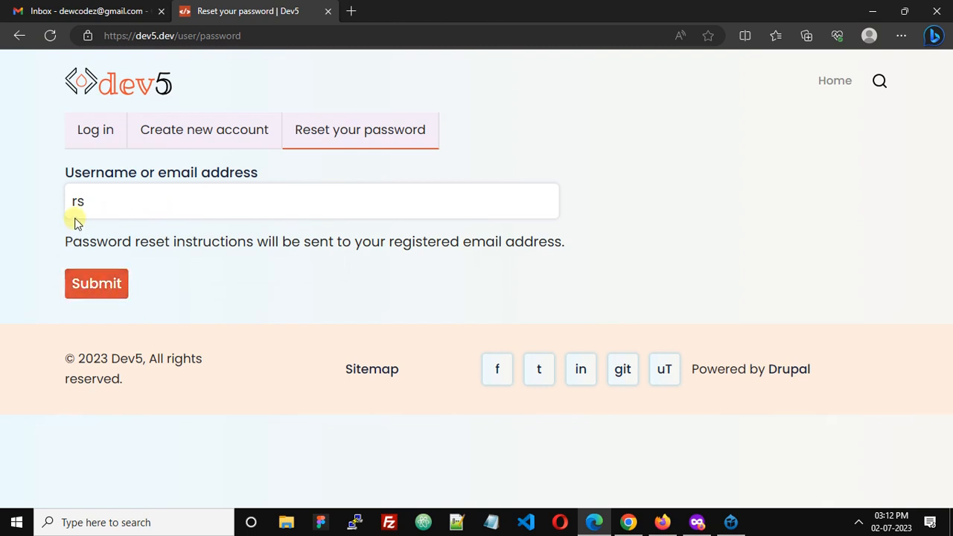
click(74, 283)
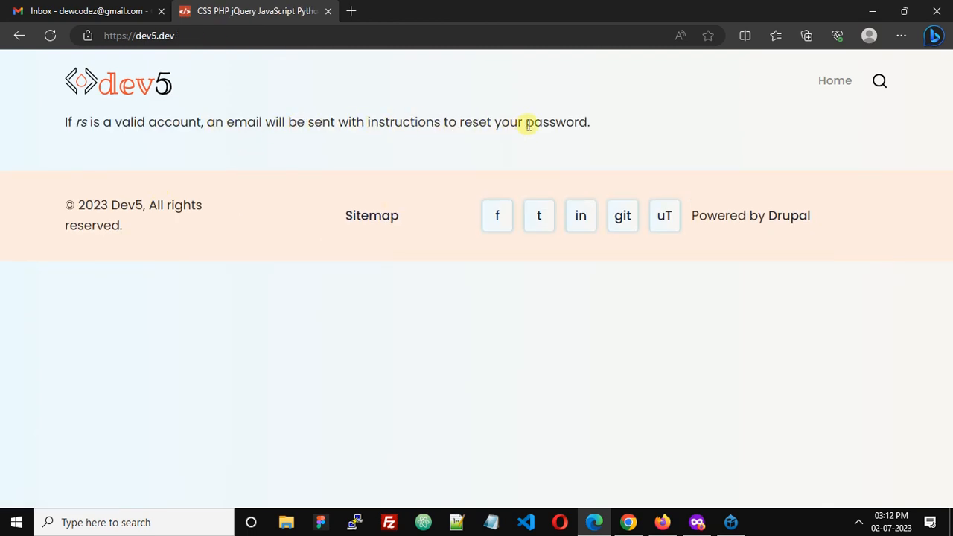
Switch to the Gmail inbox and refresh it to check for the password reset email
click(102, 13)
click(237, 111)
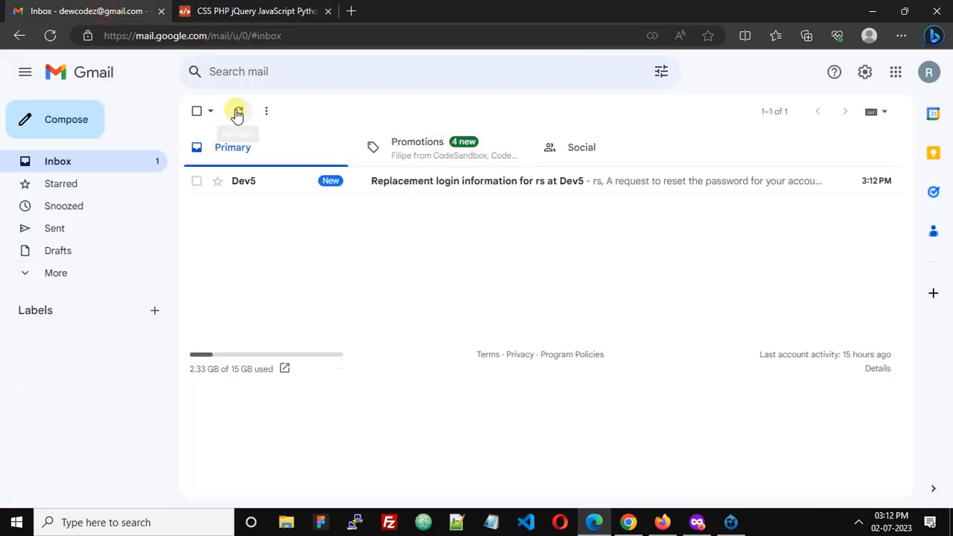